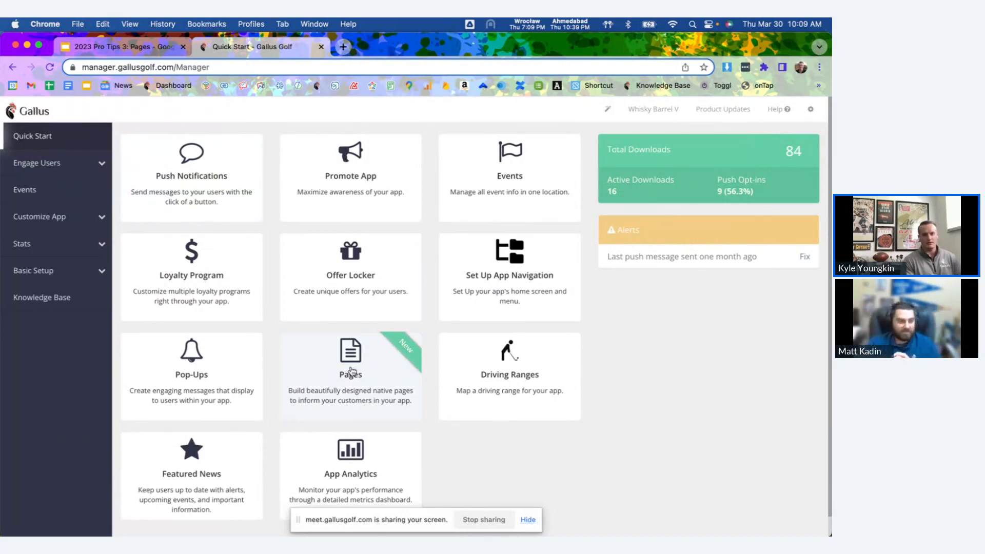
Open the app's Pages section and start creating a new page.
left_click(60, 216)
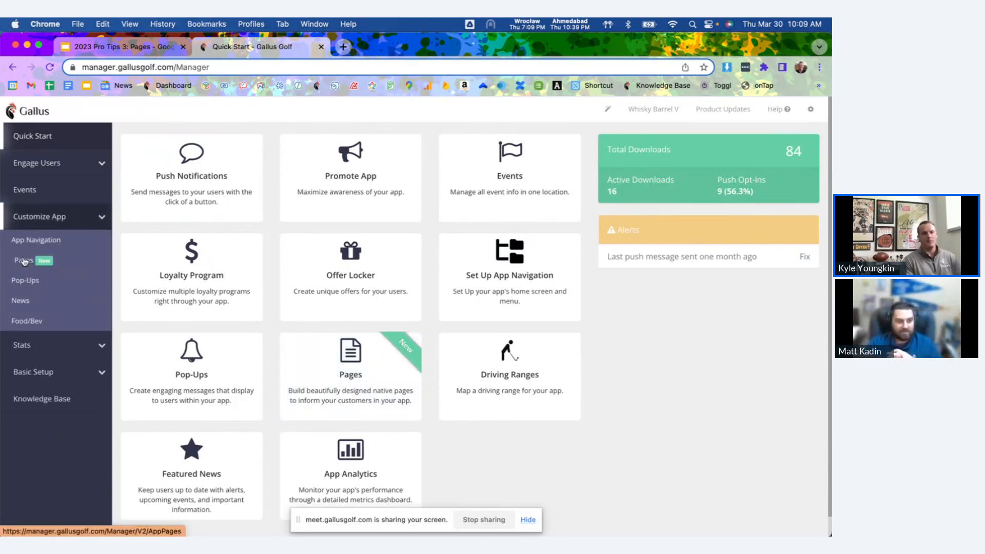
left_click(24, 261)
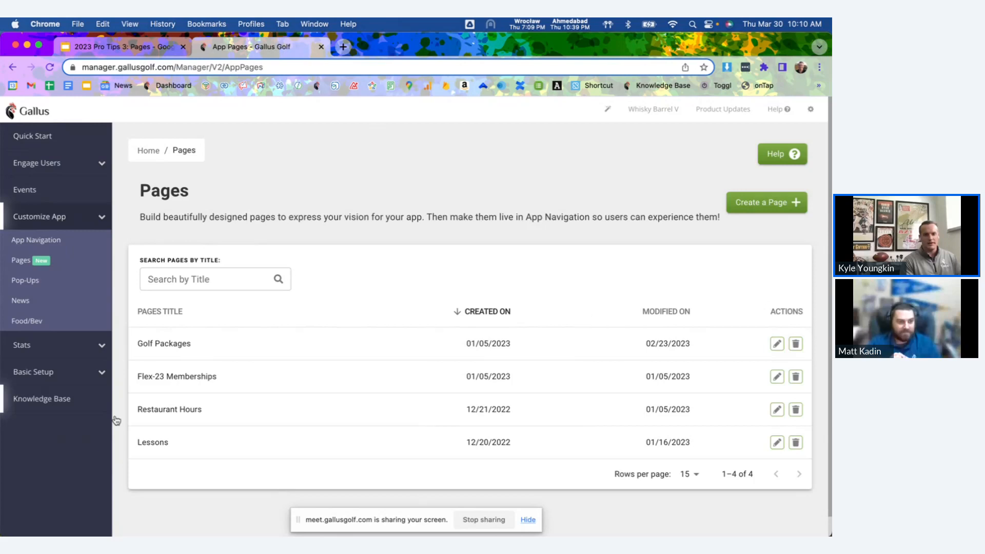
left_click(771, 203)
scroll(651, 208, "down", 2)
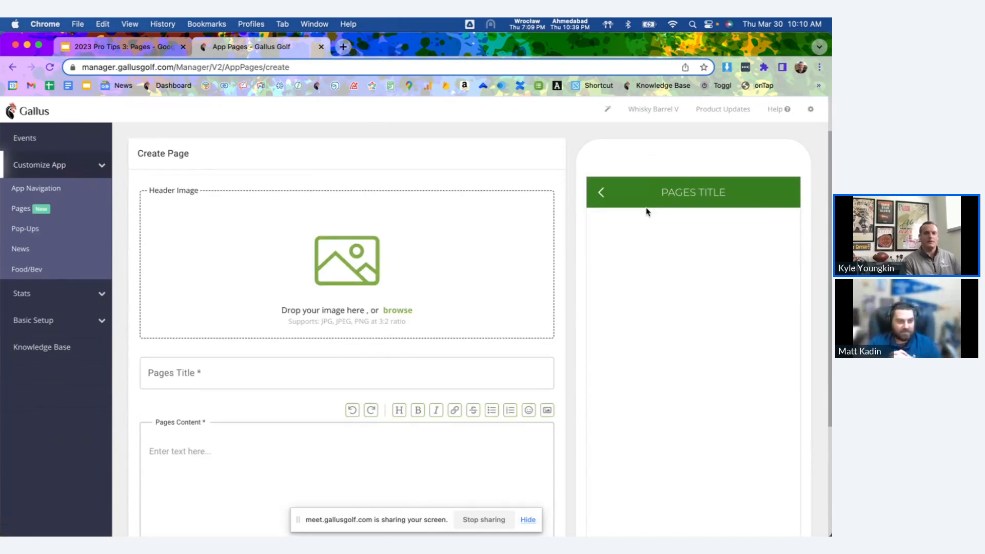
scroll(593, 183, "up", 2)
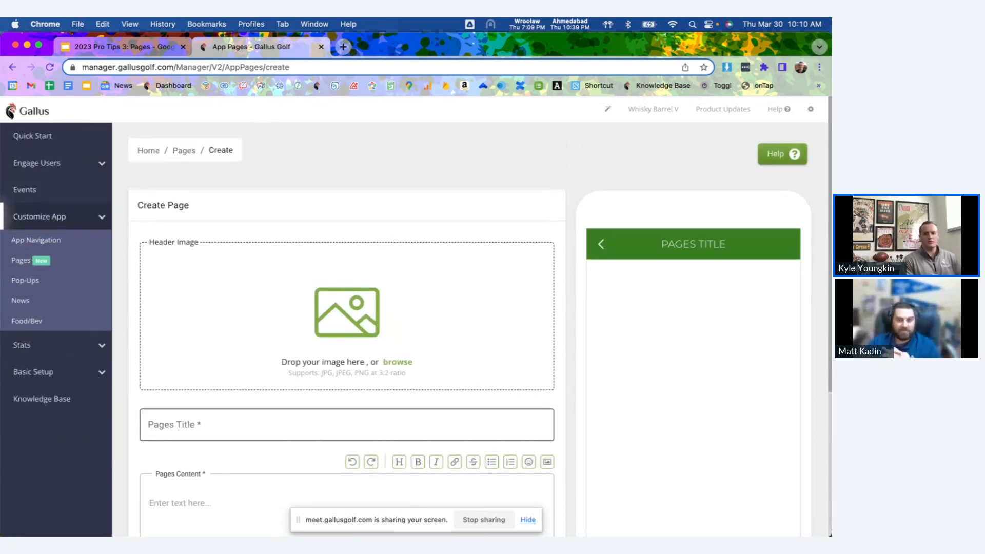
Add the downloaded image Club-Fitting-Top01.jpg as the page's header image.
left_click(594, 508)
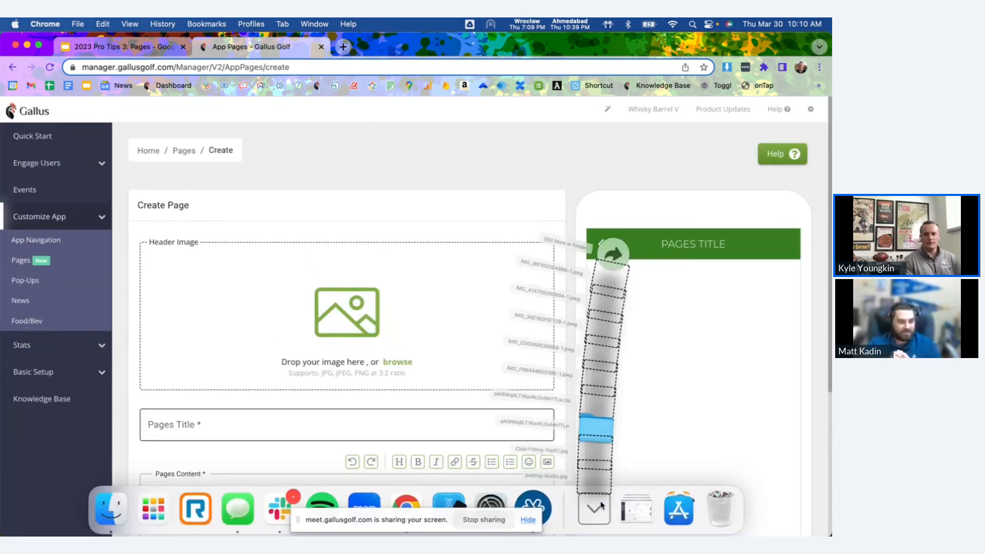
left_click_drag(604, 431, 428, 337)
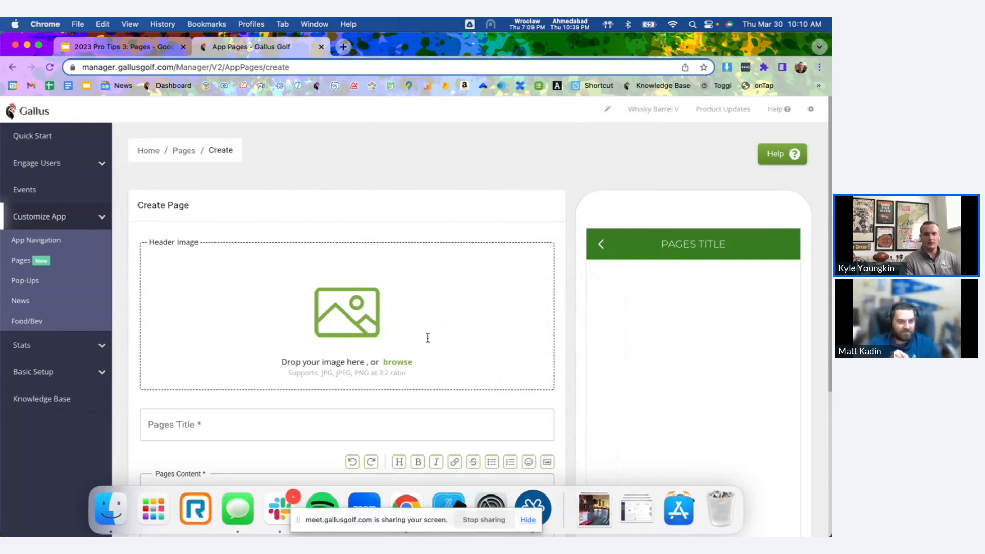
scroll(403, 308, "down", 1)
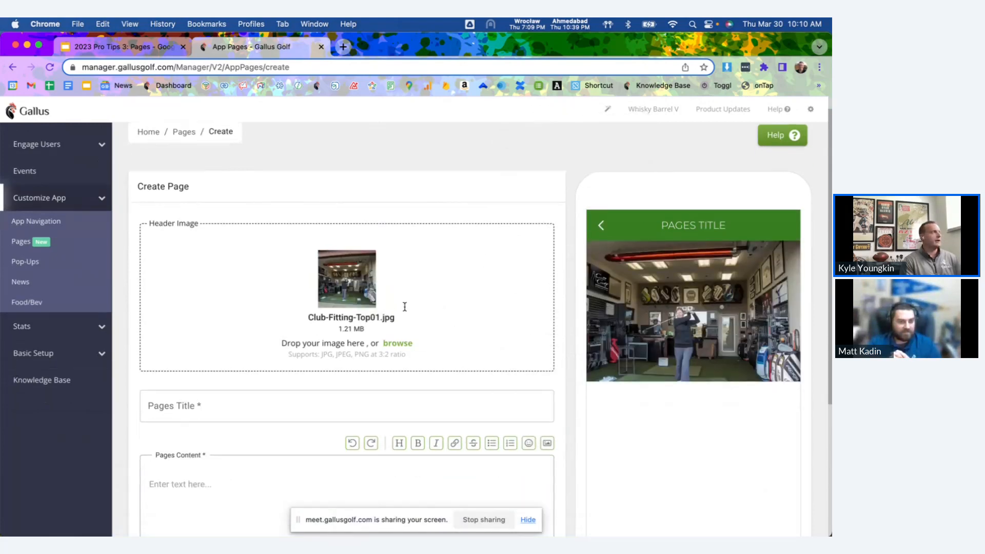
Title the page Club Fitting, zoom the browser out to 90%, and check the title in the phone preview.
scroll(302, 286, "down", 1)
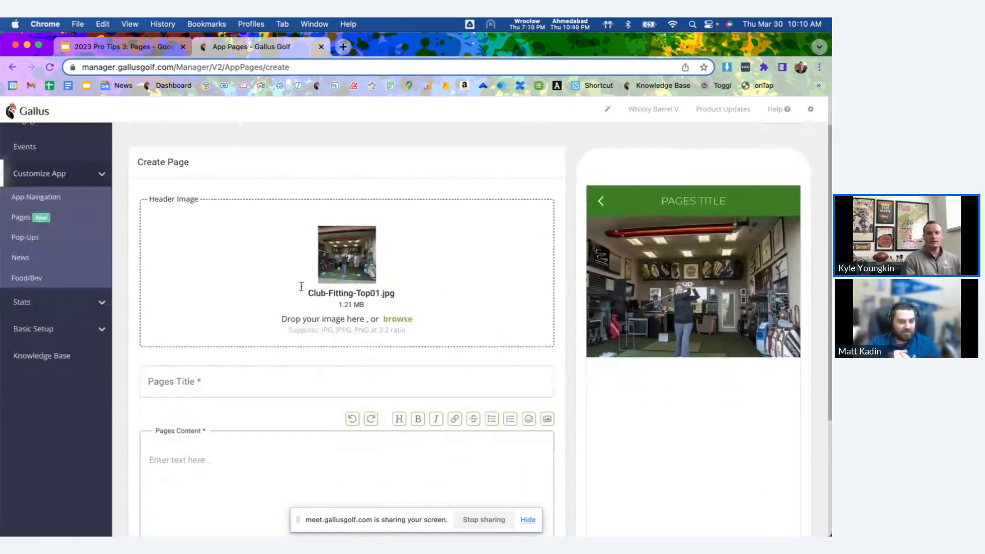
left_click(267, 376)
type("Club F")
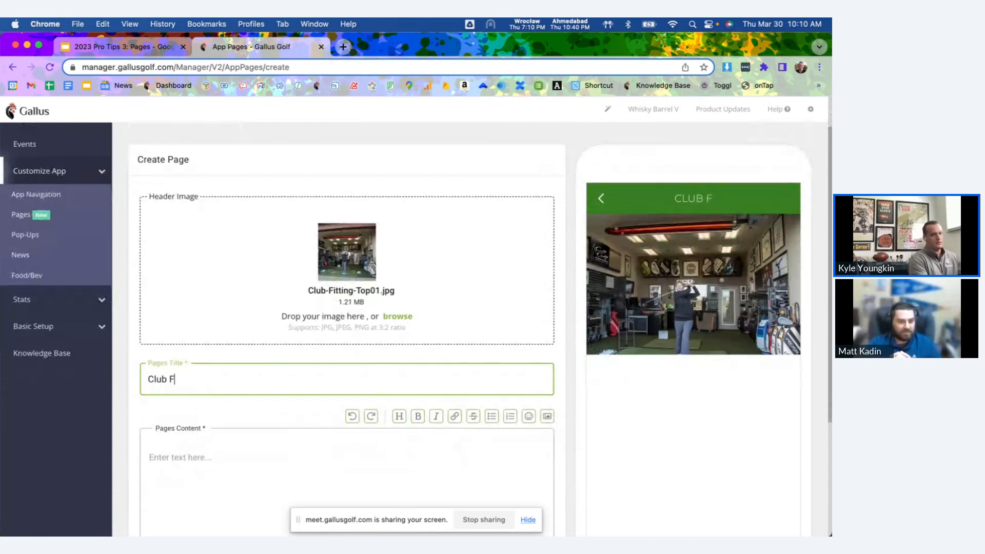
type("itting")
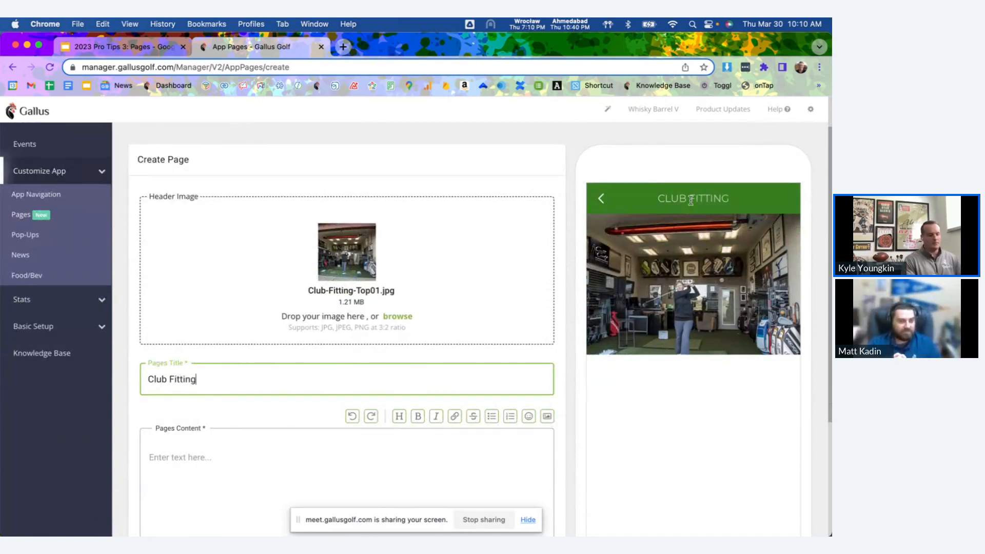
key("super+minus")
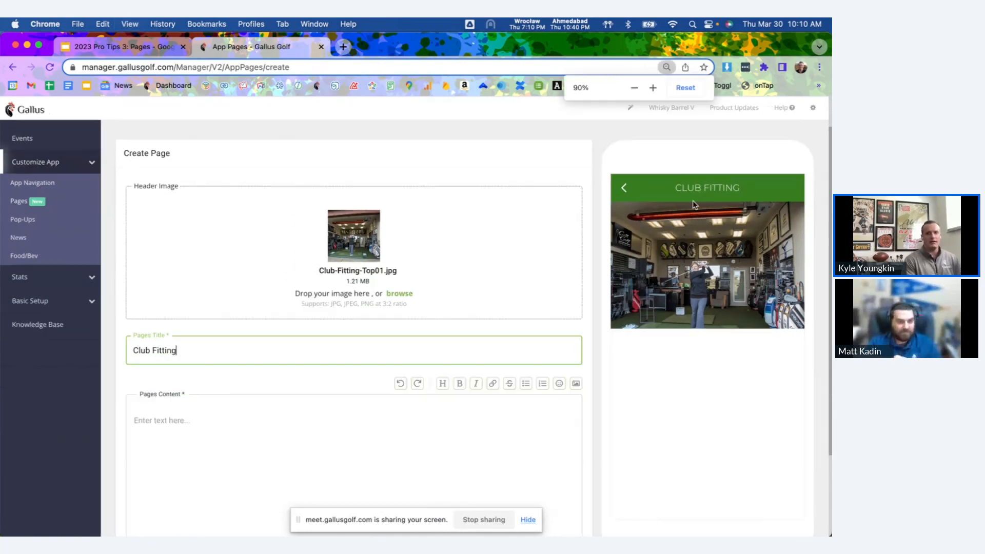
left_click_drag(675, 189, 756, 189)
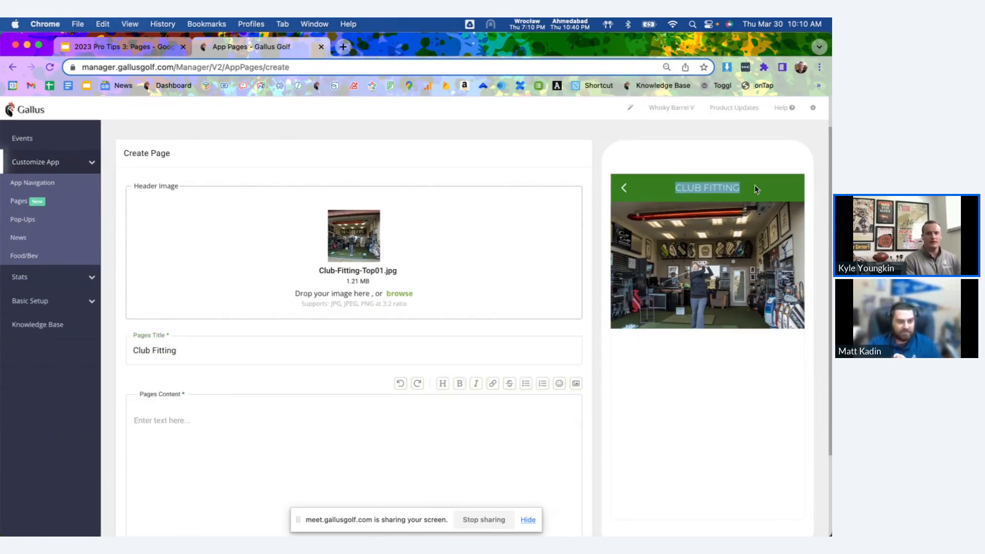
left_click(757, 190)
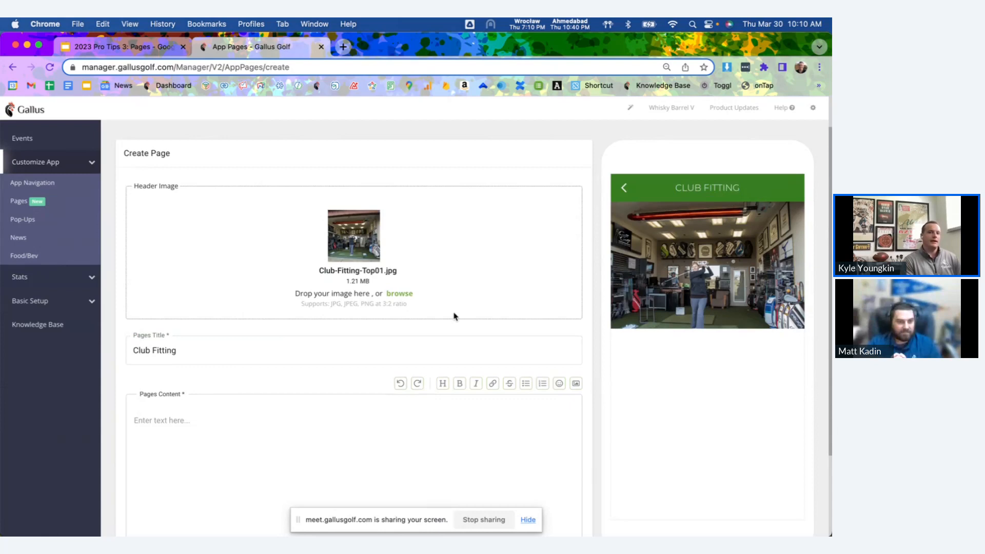
Paste the copied club fitting text into the page content and look over it.
scroll(445, 327, "down", 3)
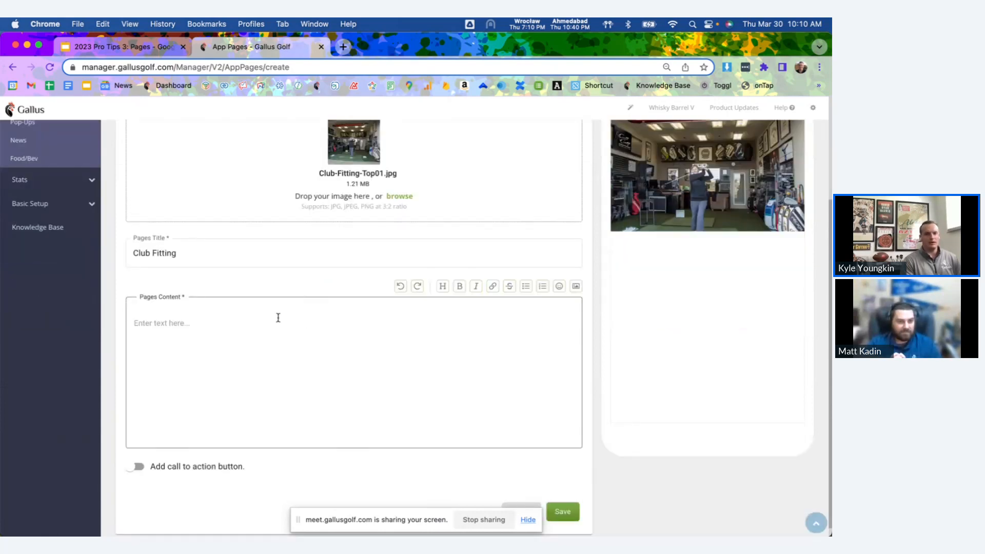
left_click(253, 330)
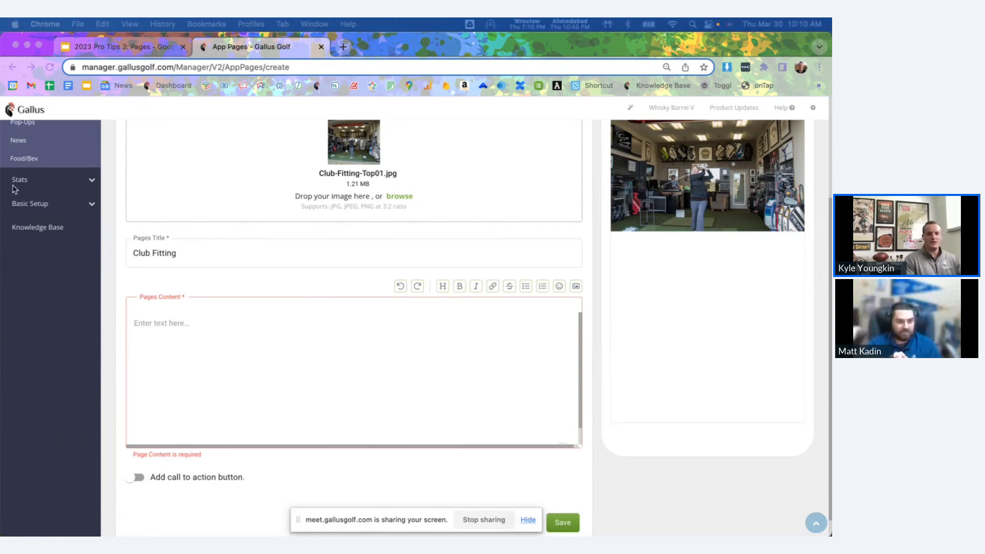
left_click(301, 352)
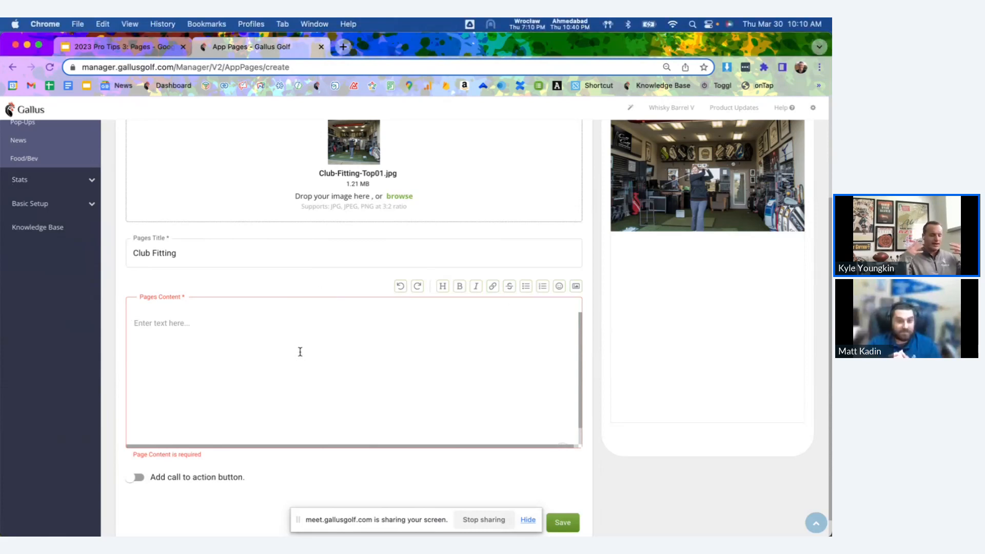
key("super+v")
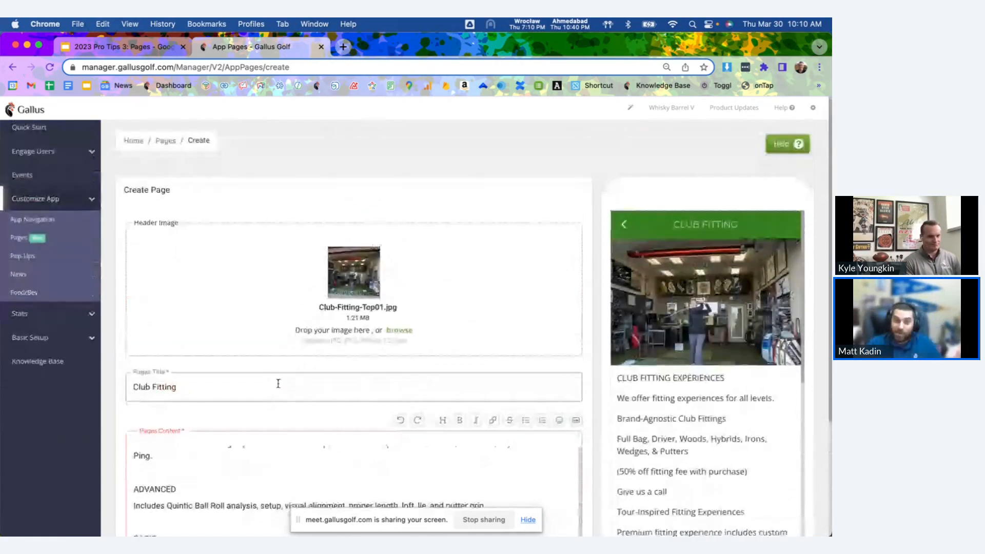
scroll(278, 384, "down", 2)
scroll(275, 436, "down", 5)
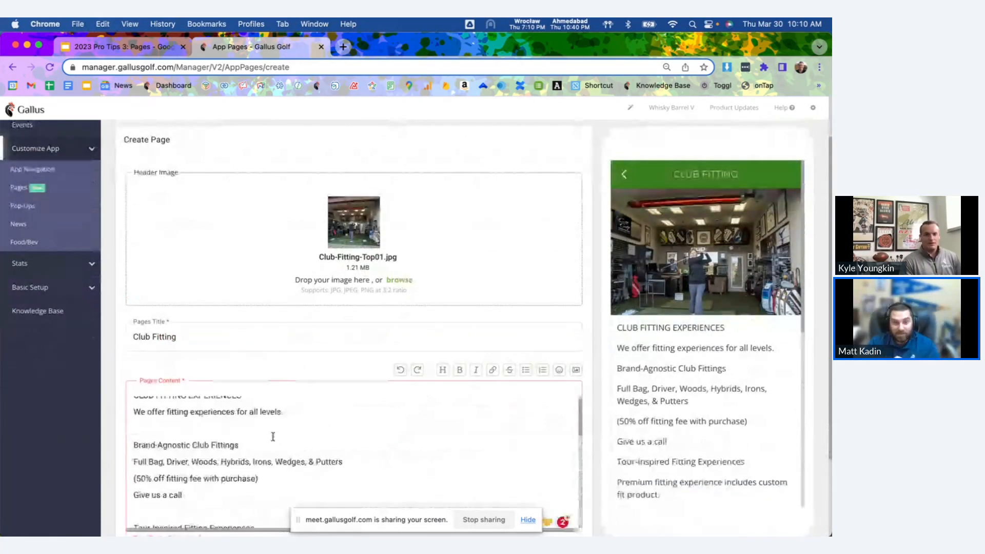
scroll(273, 437, "up", 1)
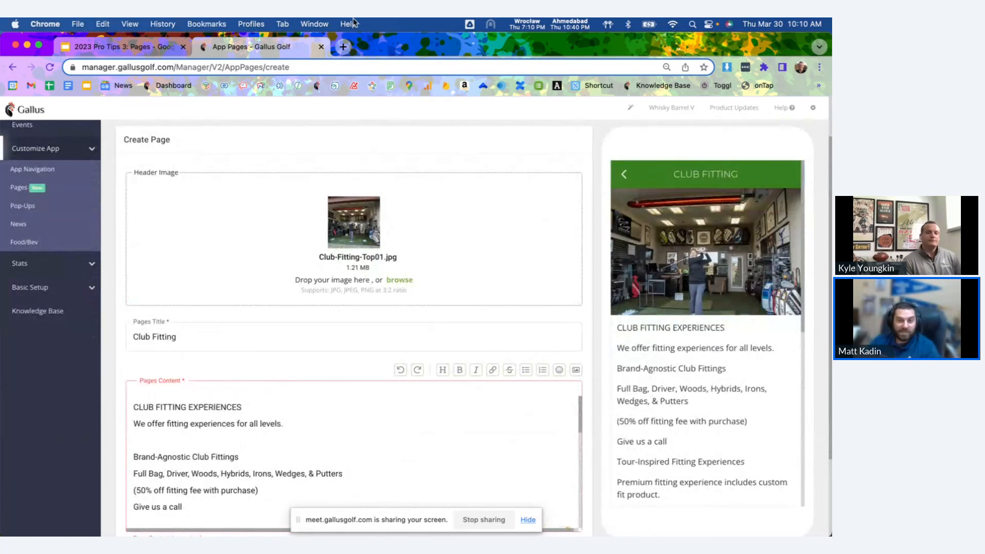
Format the CLUB FITTING EXPERIENCES line as Heading 1, comparing it with Heading 2.
scroll(316, 447, "down", 1)
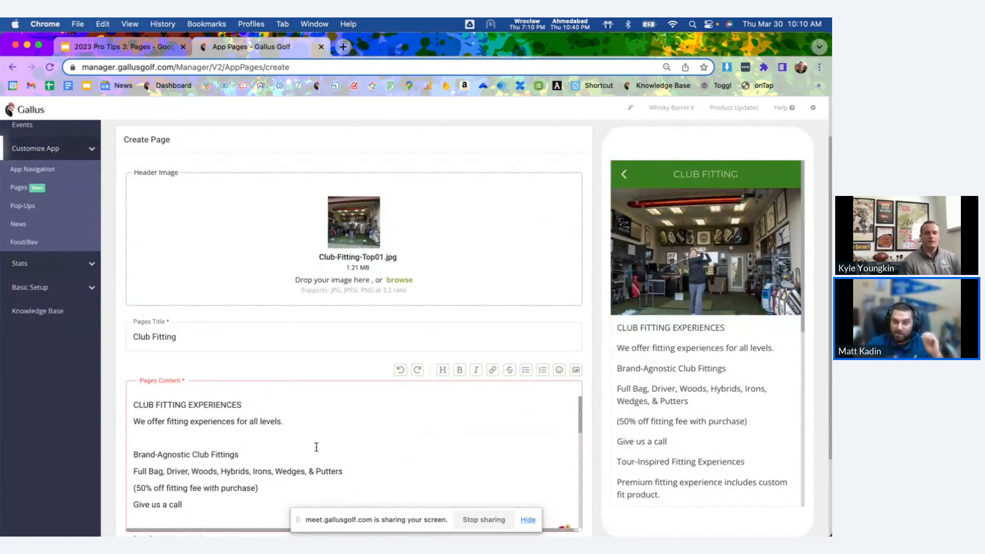
scroll(316, 448, "down", 2)
scroll(317, 447, "up", 2)
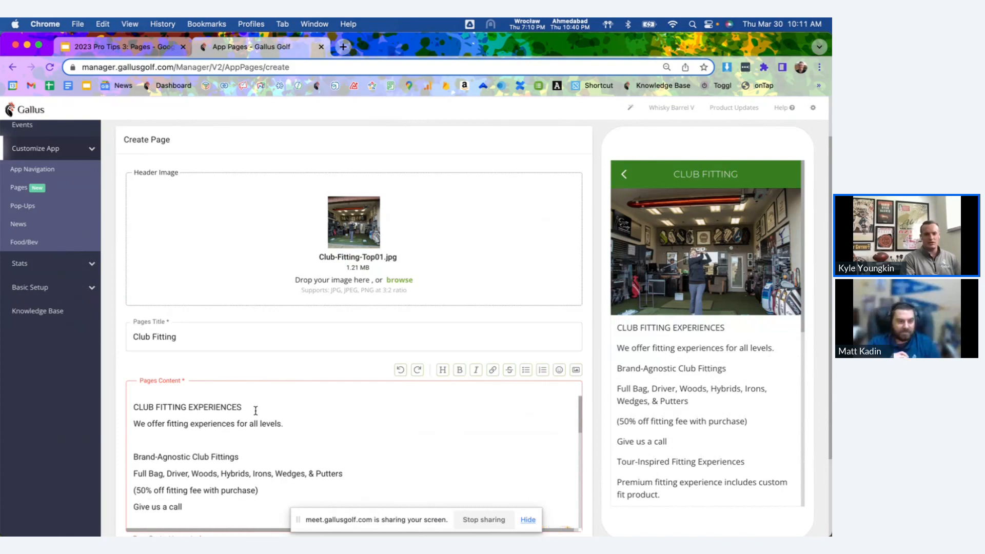
left_click_drag(253, 409, 127, 407)
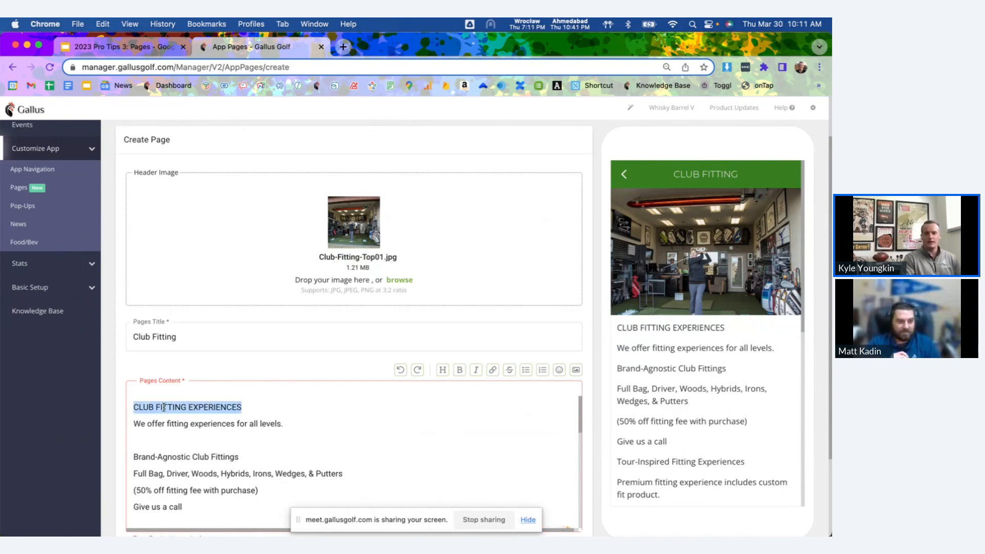
left_click(441, 371)
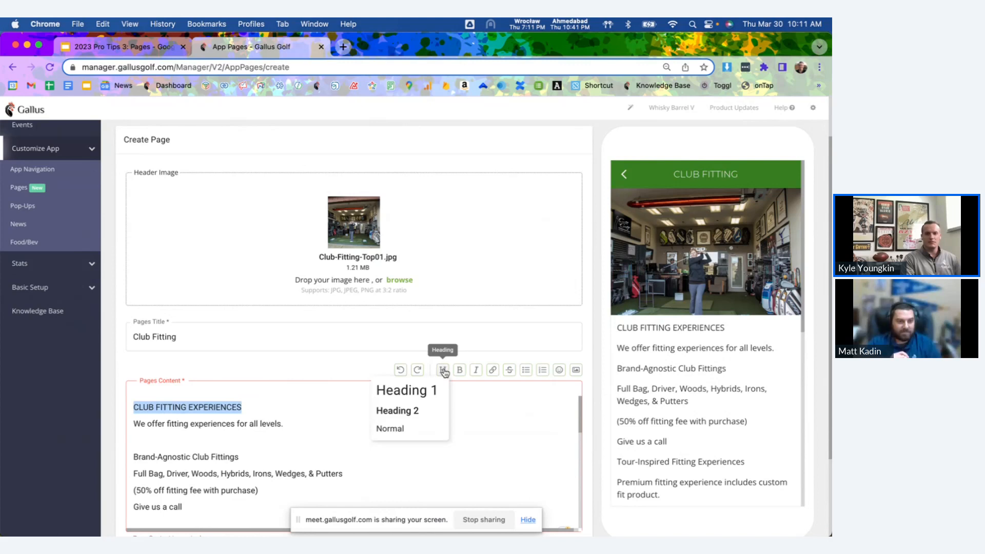
left_click(429, 393)
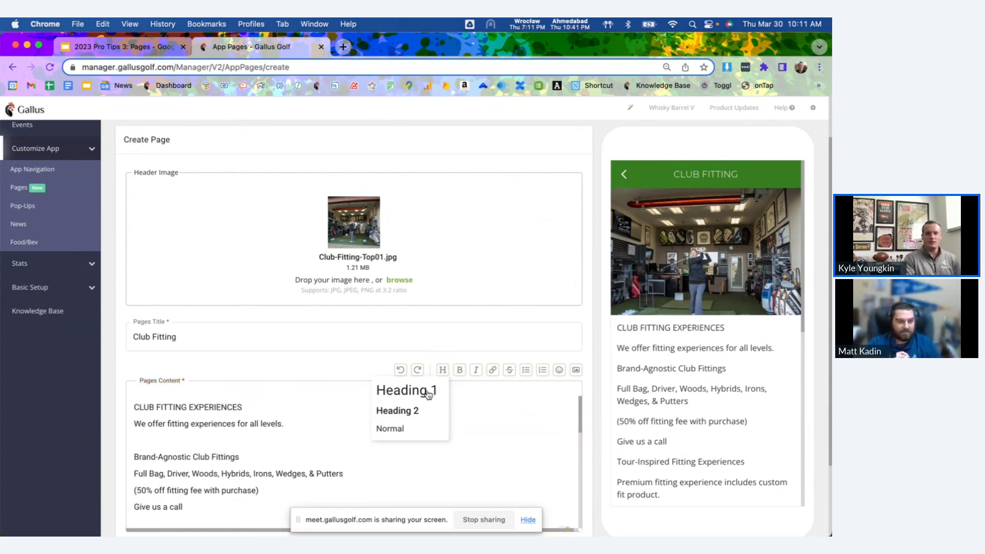
left_click(429, 392)
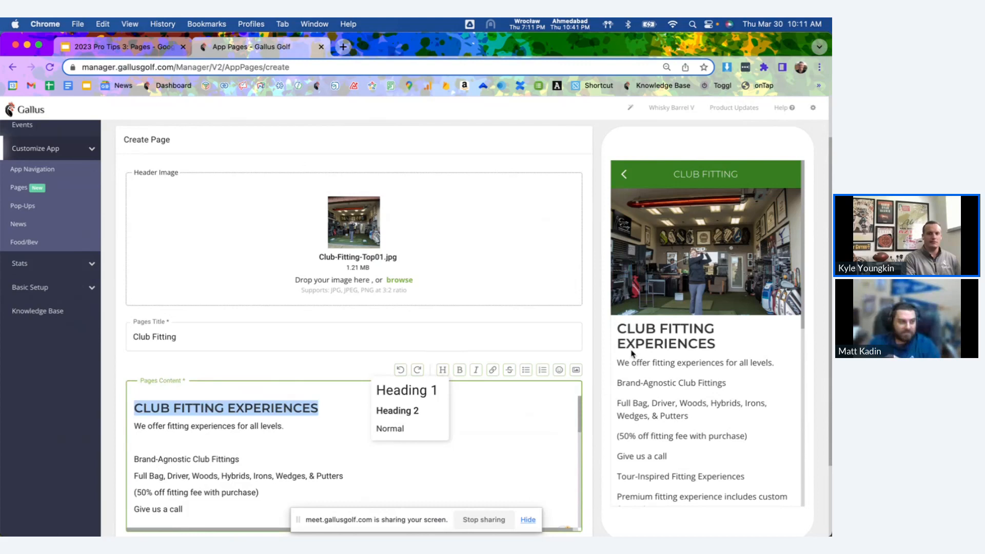
left_click(391, 412)
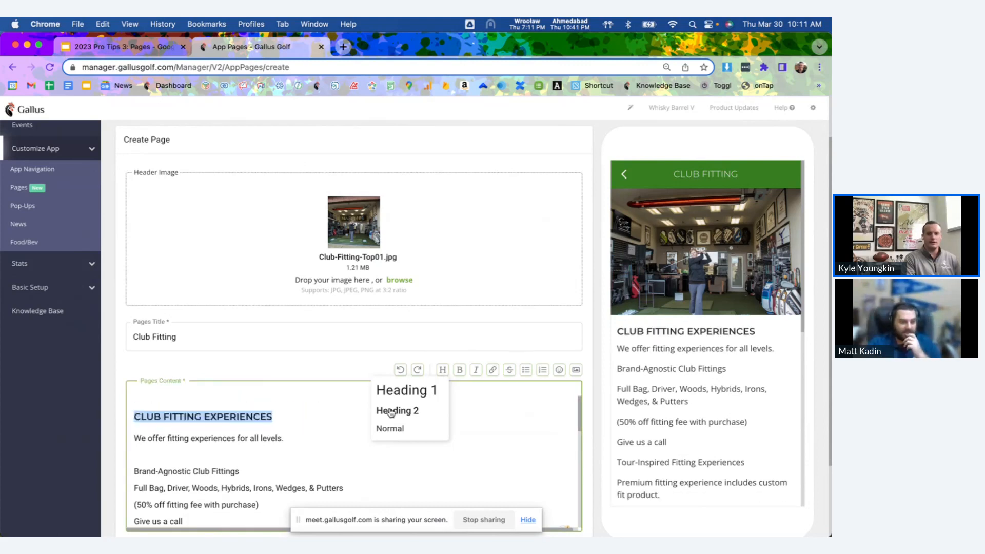
left_click(416, 395)
Insert a hyphen divider on the blank line below "We offer fitting experiences for all levels.".
left_click(294, 426)
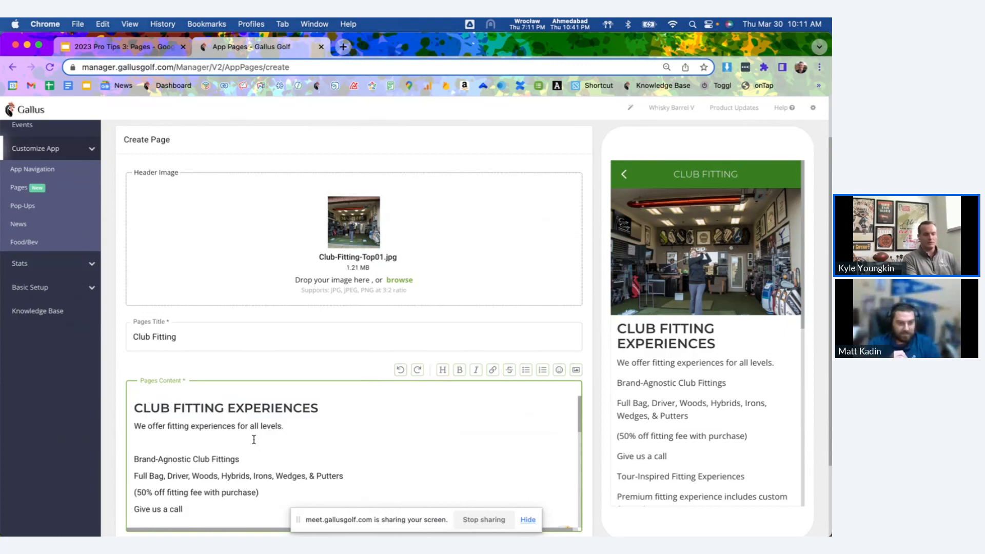
type("-")
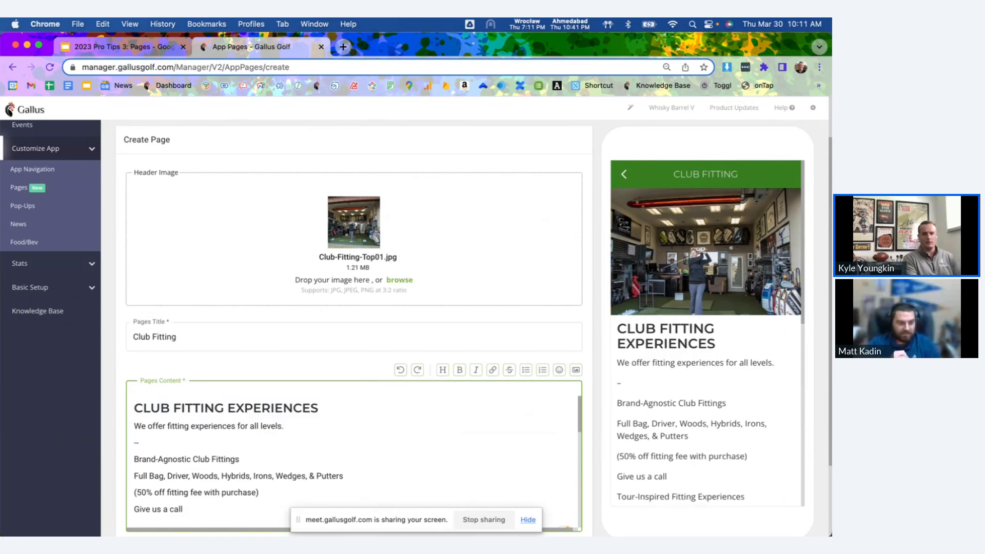
type("-")
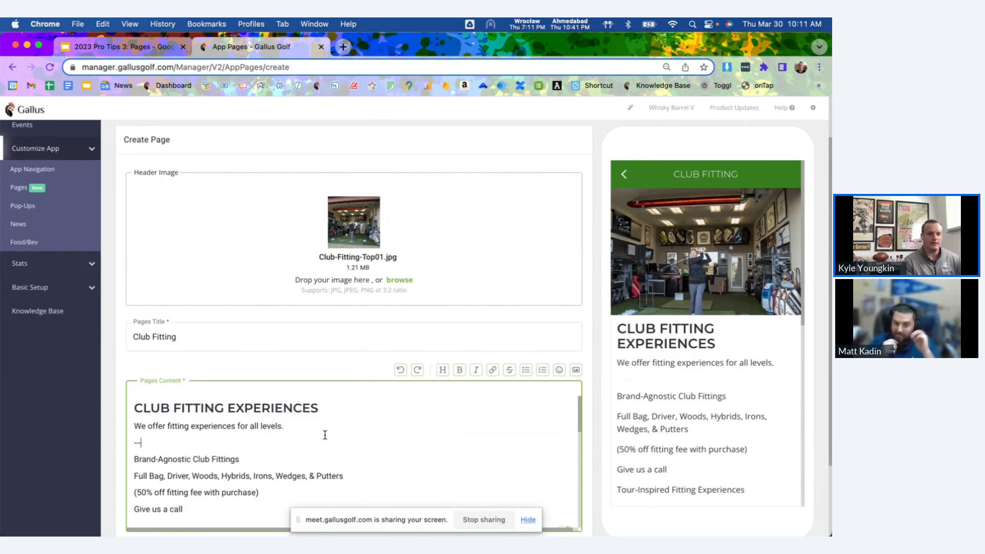
Format the Brand-Agnostic Club Fittings line as Heading 2.
scroll(326, 433, "down", 1)
scroll(325, 435, "down", 1)
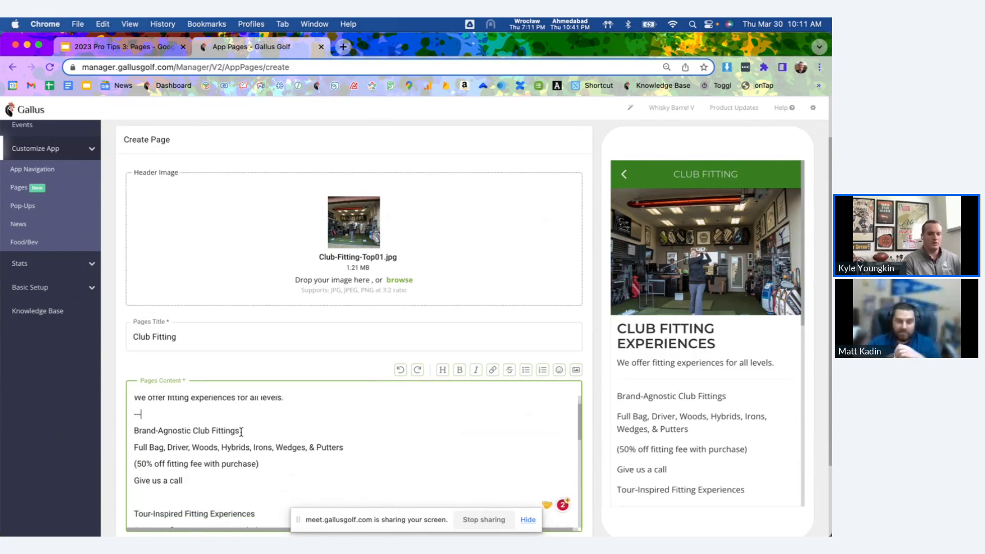
left_click_drag(240, 431, 117, 433)
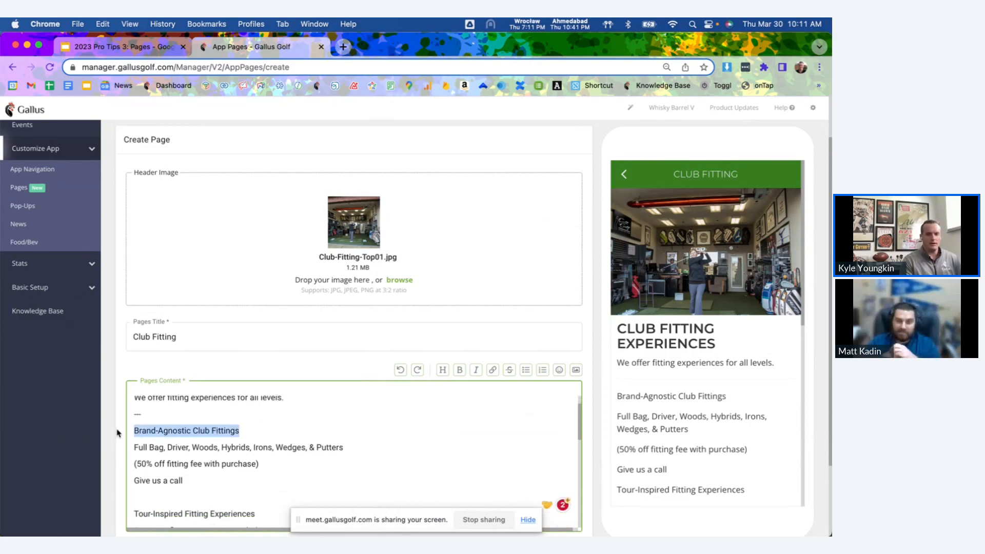
left_click(442, 370)
left_click(398, 410)
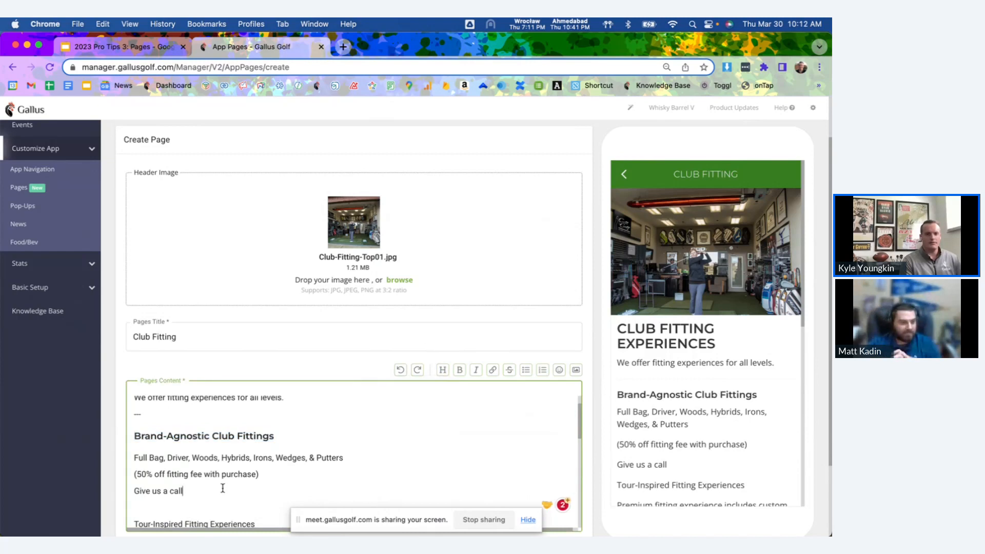
Link the "Give us a call" text as an External URL using tel: followed by the shop's phone number.
left_click_drag(180, 491, 131, 486)
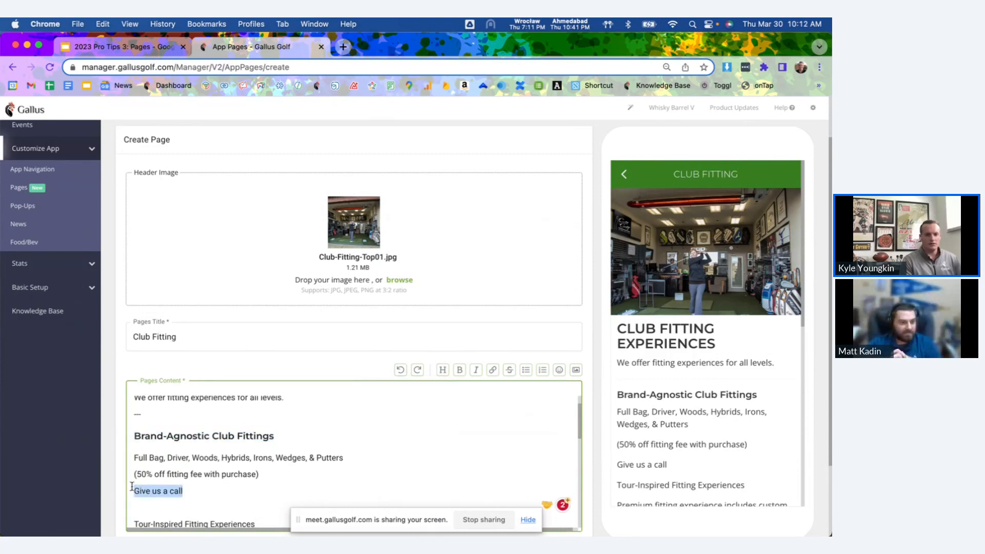
left_click(493, 372)
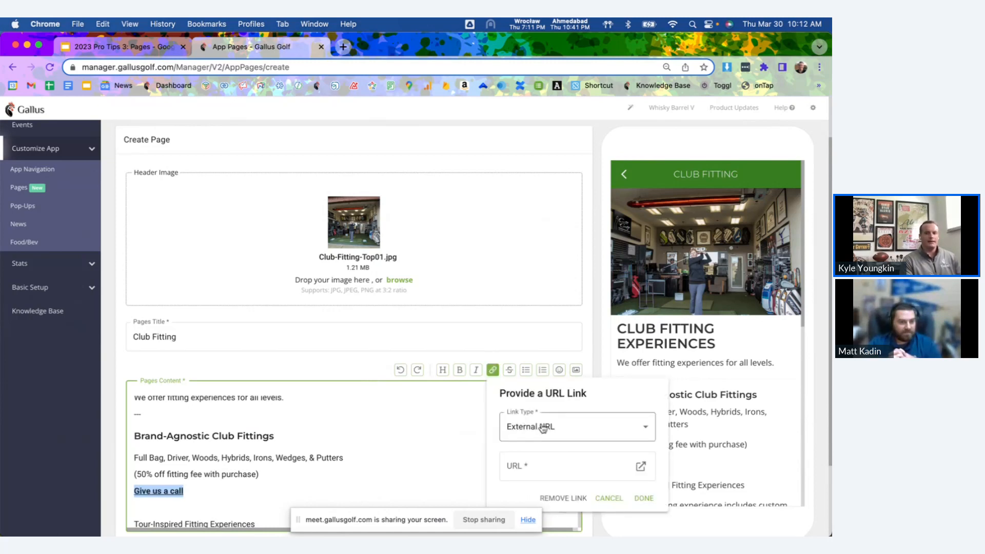
left_click(543, 428)
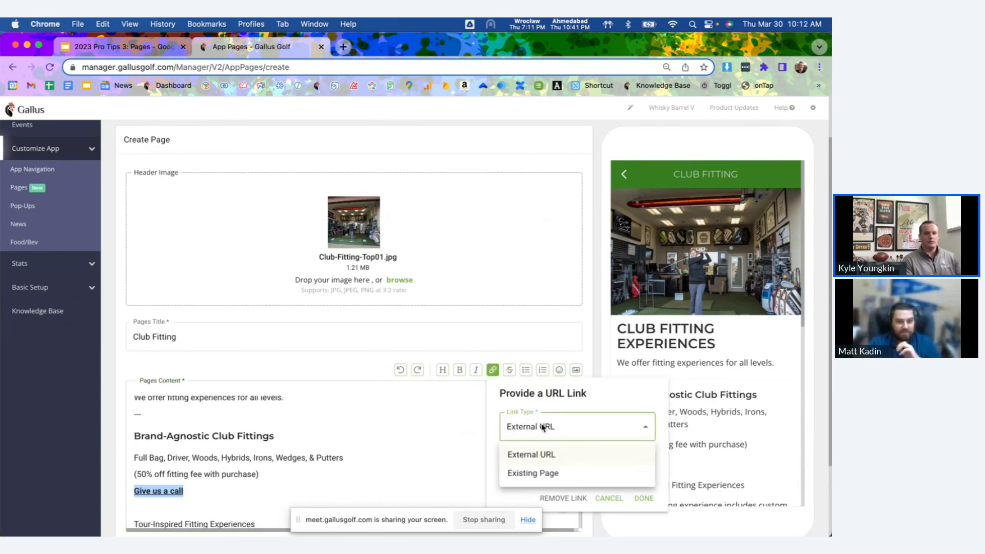
left_click(545, 455)
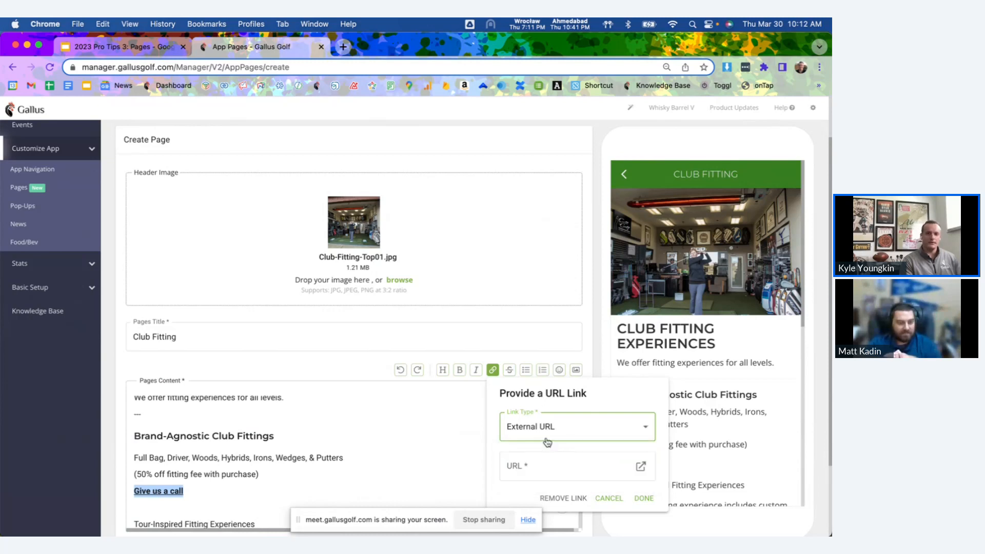
left_click(542, 463)
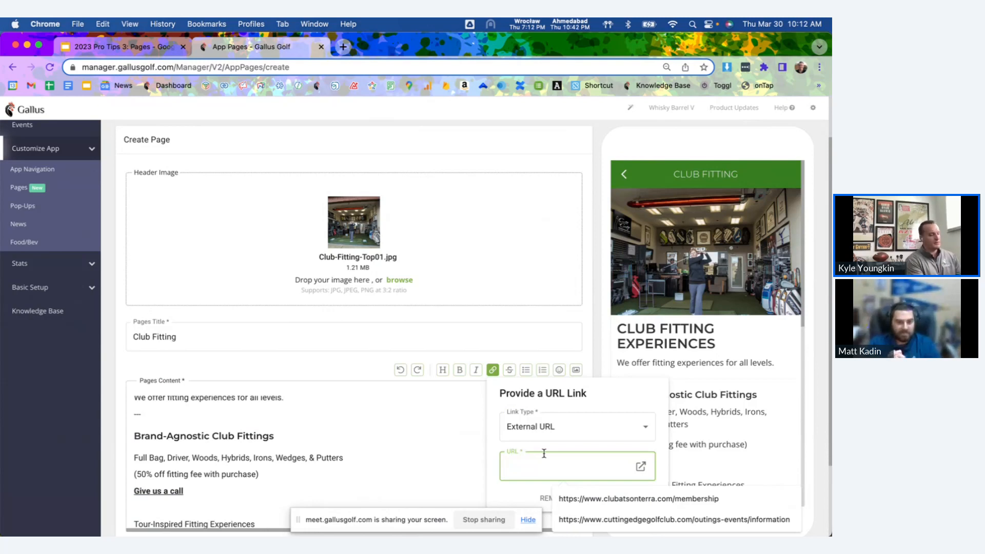
type("tel")
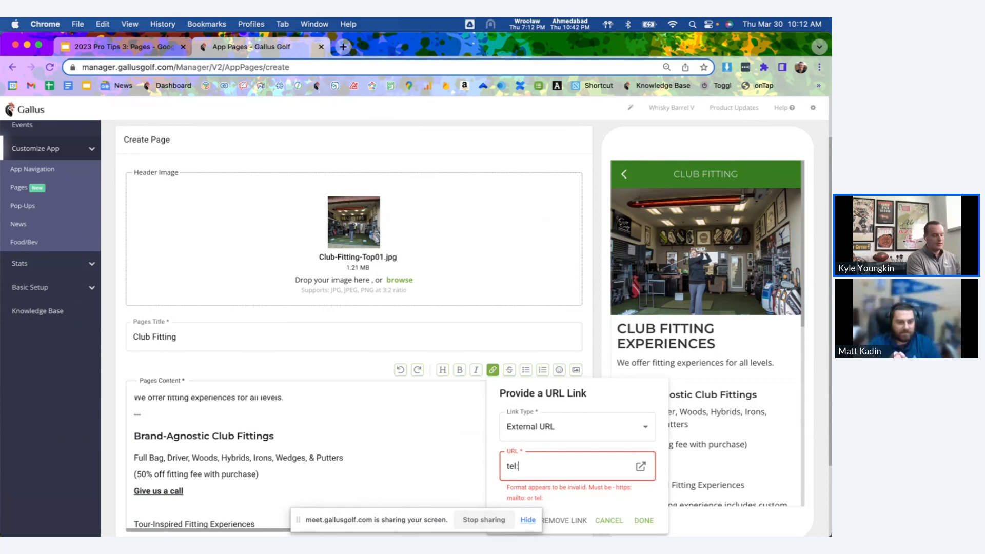
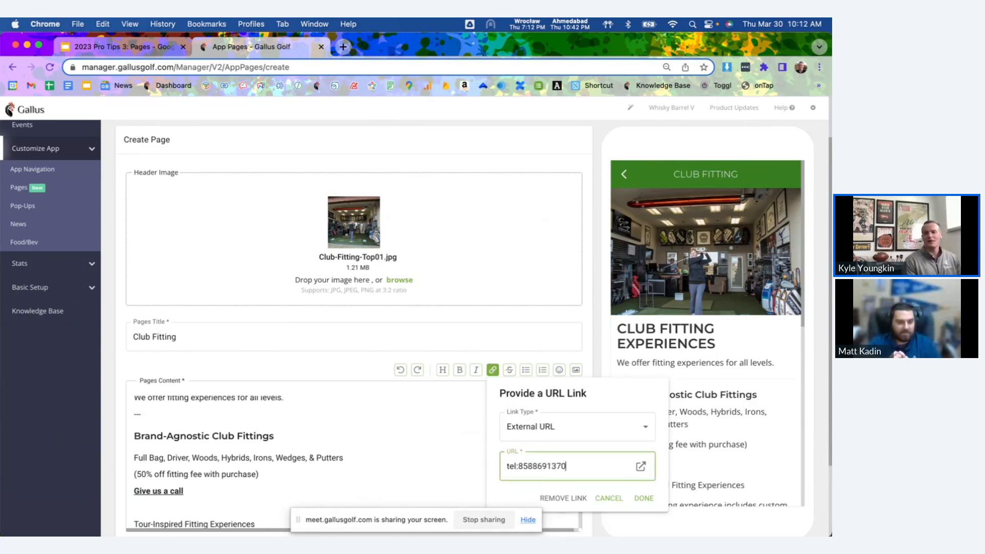
left_click(644, 499)
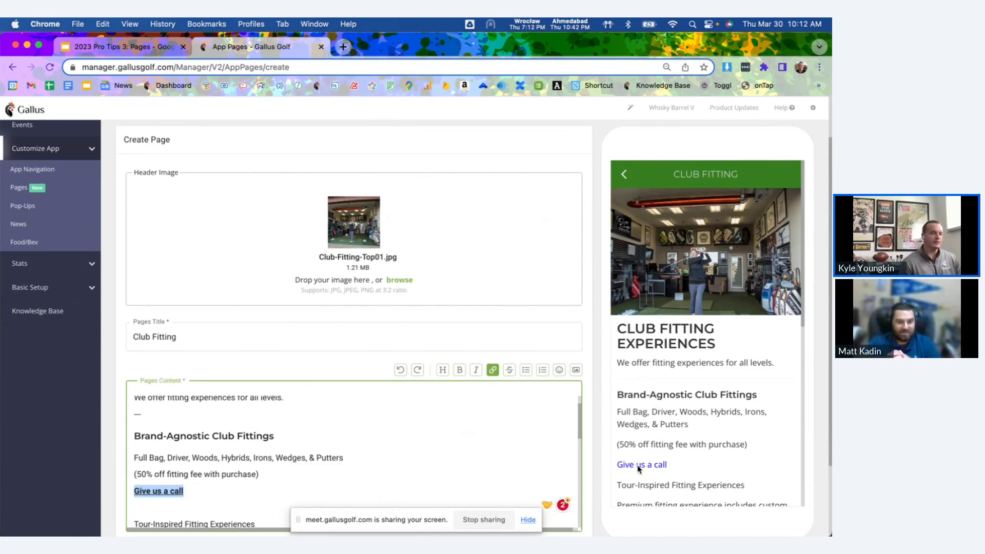
Add the line "Email us" on the blank line below "Give us a call".
scroll(222, 470, "down", 1)
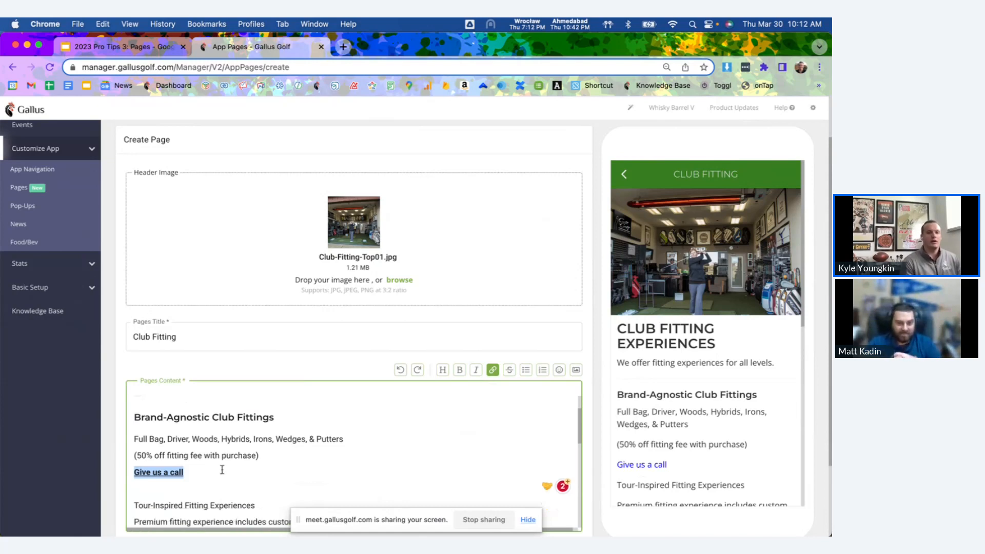
left_click(202, 487)
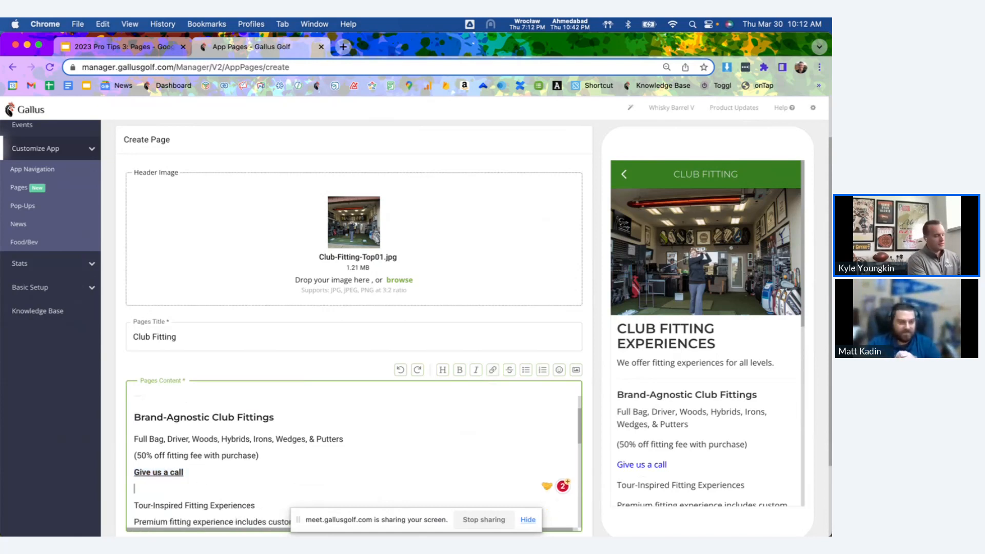
type("Email us")
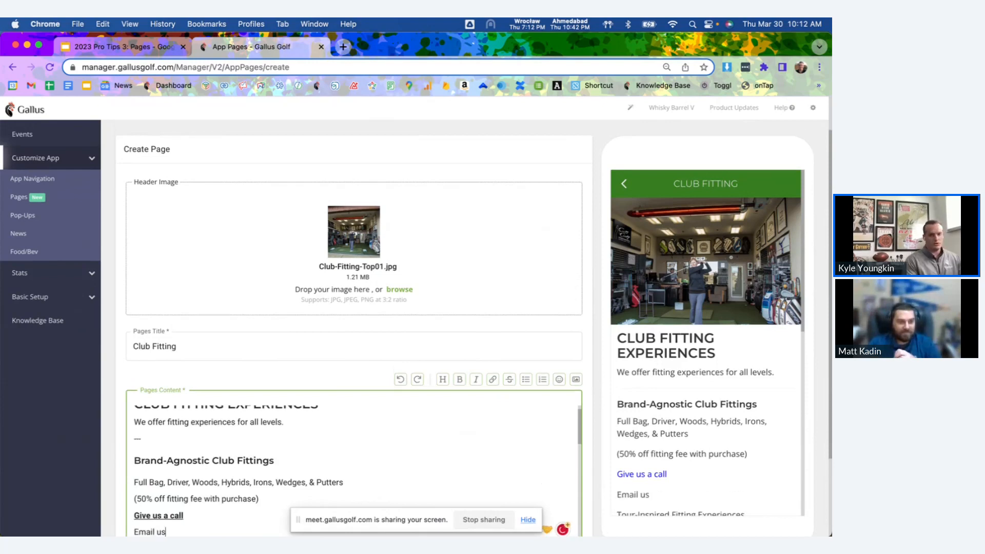
Link the "Email us" text as an External URL using mailto: followed by the contact's e-mail address.
scroll(131, 480, "down", 3)
left_click_drag(169, 476, 129, 476)
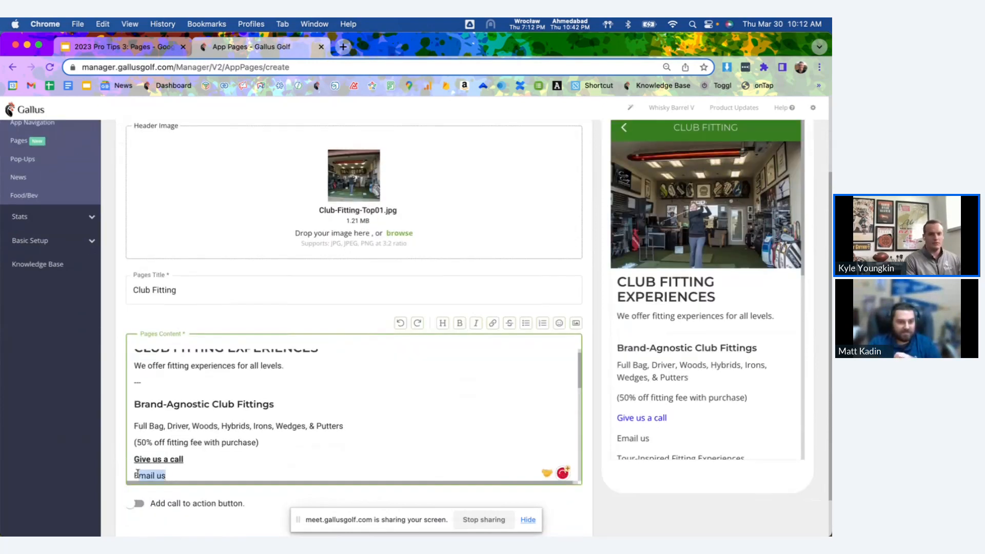
left_click(494, 323)
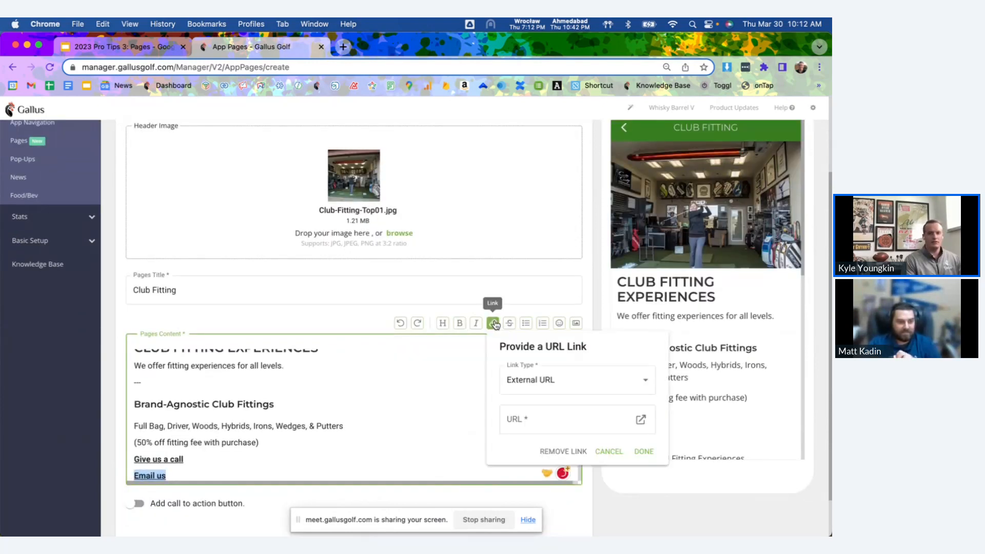
left_click(534, 419)
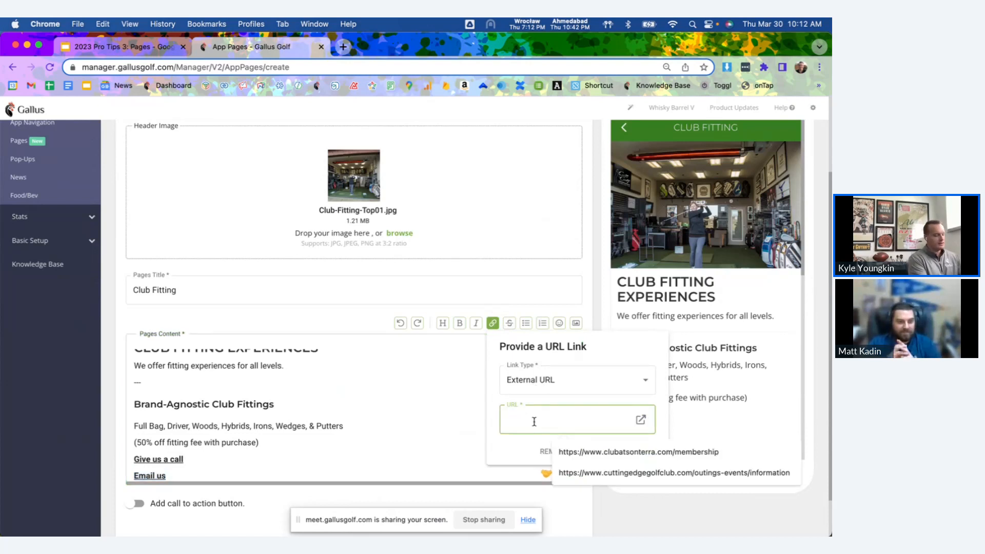
type("mailto")
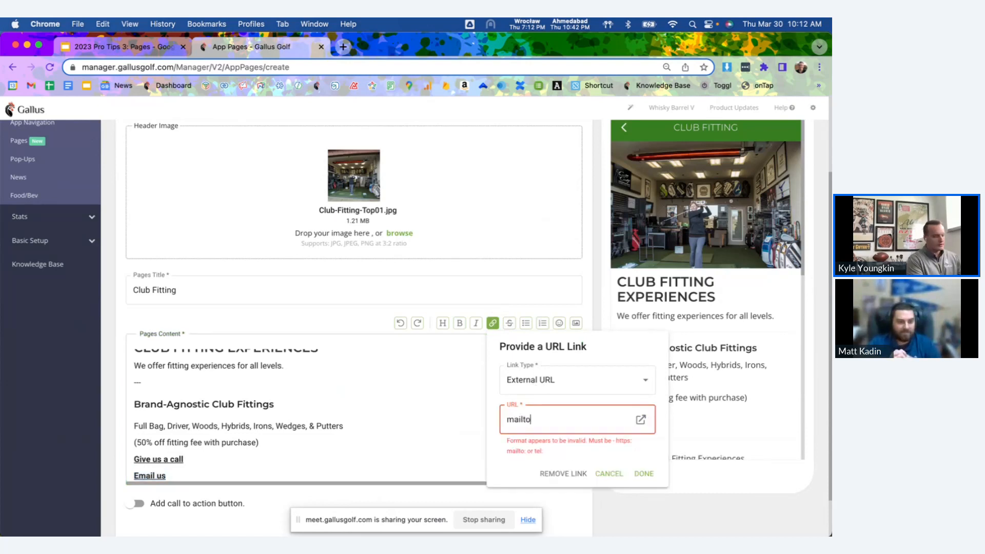
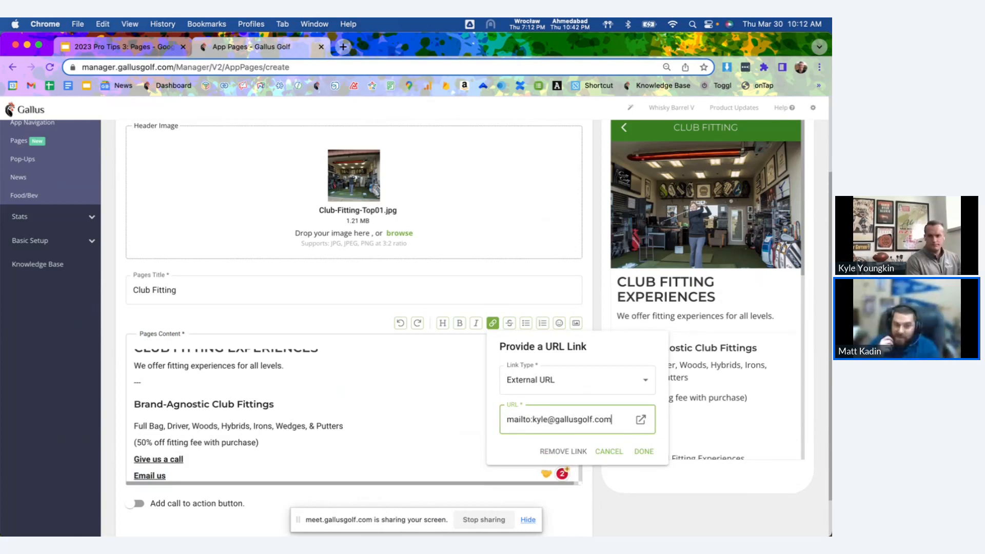
left_click(644, 452)
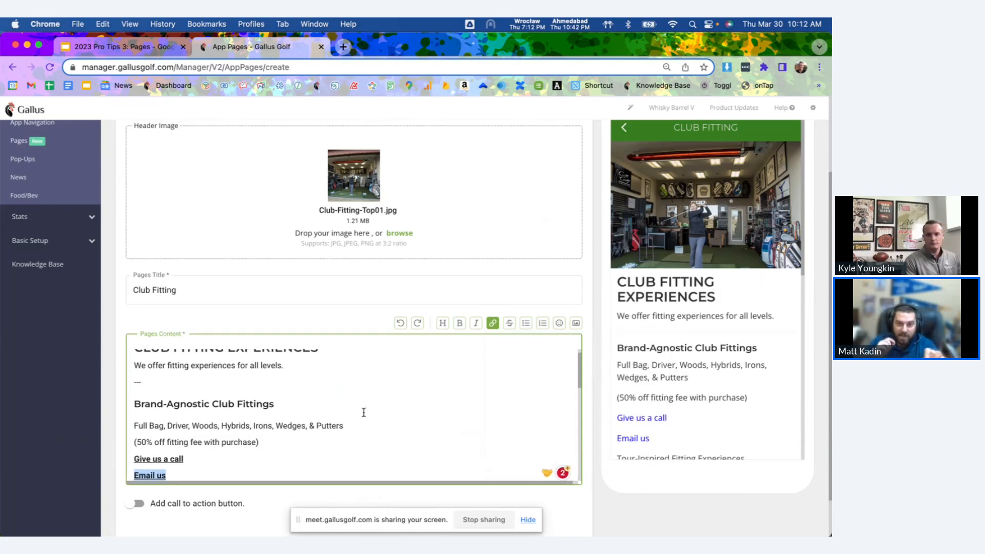
Insert a hyphen divider on the blank line below "Premium fitting experience includes custom fit product.".
scroll(363, 411, "down", 2)
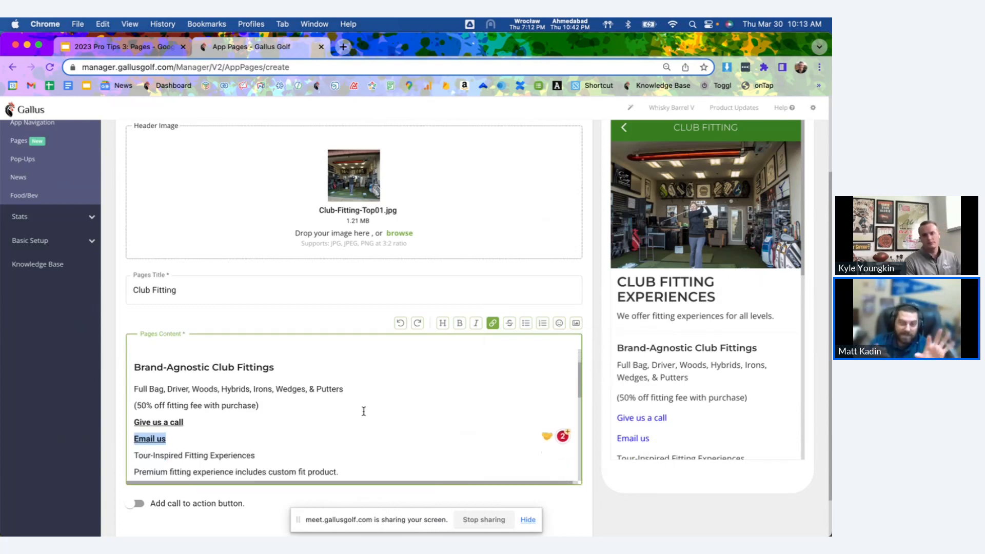
scroll(363, 411, "down", 1)
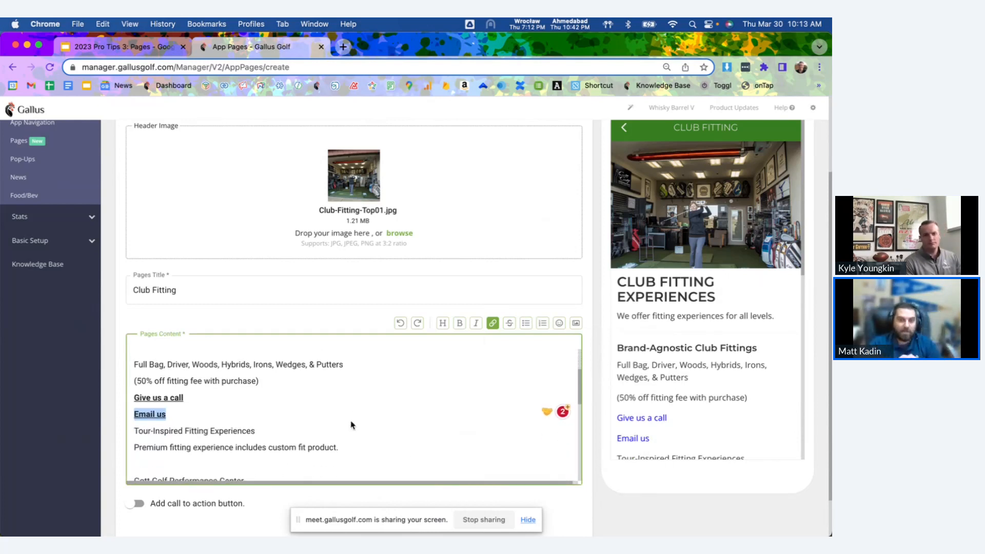
left_click(348, 425)
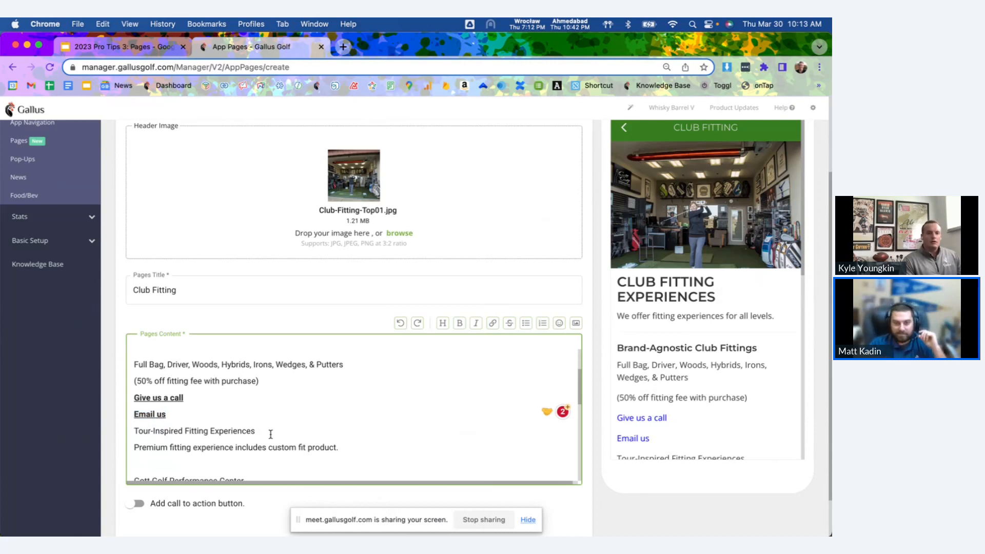
scroll(271, 435, "down", 2)
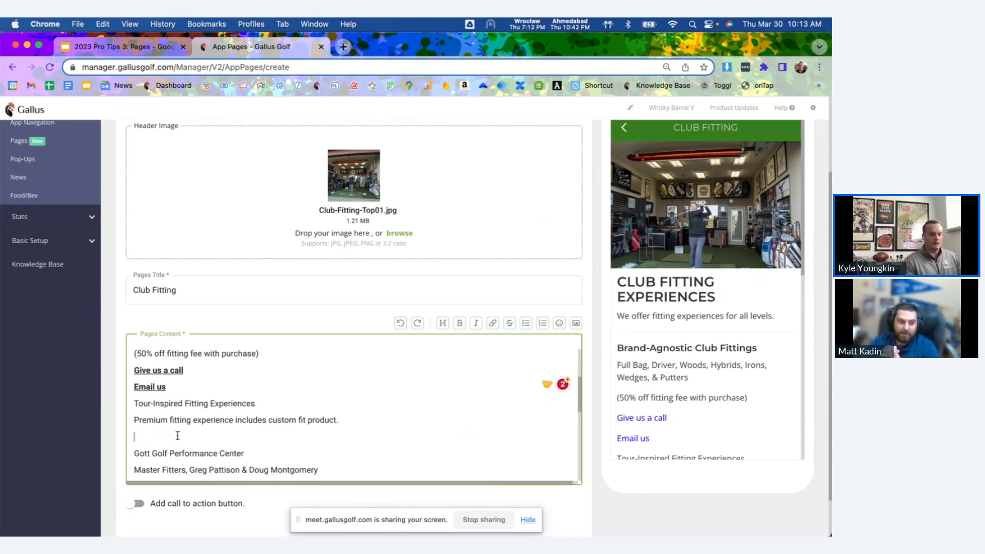
left_click(134, 436)
scroll(271, 435, "up", 3)
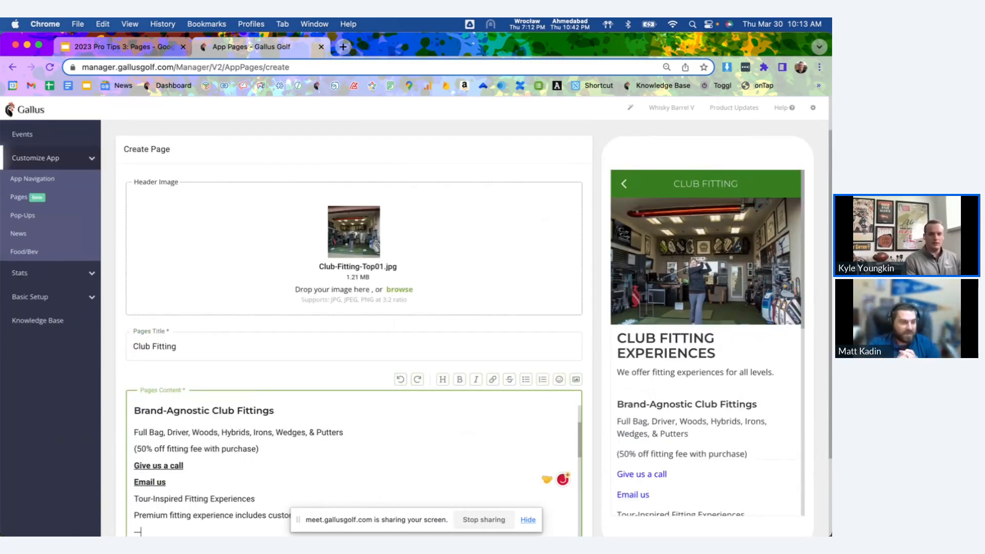
type("----")
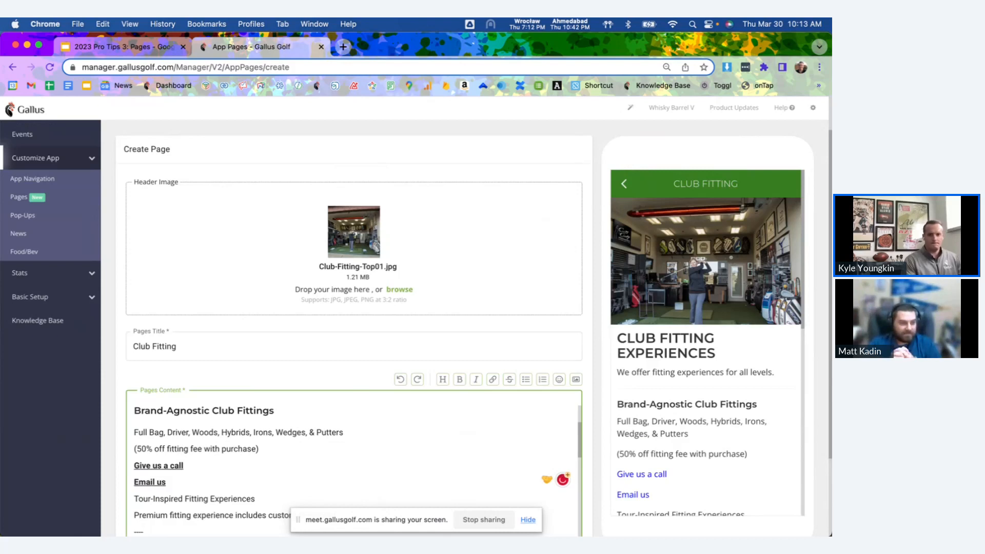
scroll(184, 414, "down", 3)
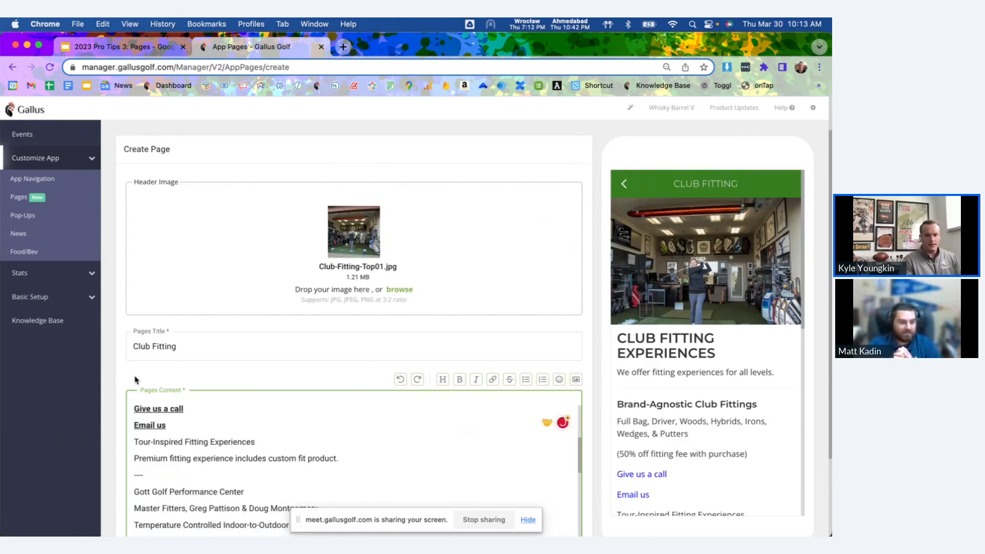
Insert the image Club-Fitting-Top01.jpg in the blank space between "State-of-the-Art Putting Studio" and FLATSTICK FITTINGS, checking the page preview.
scroll(200, 489, "down", 3)
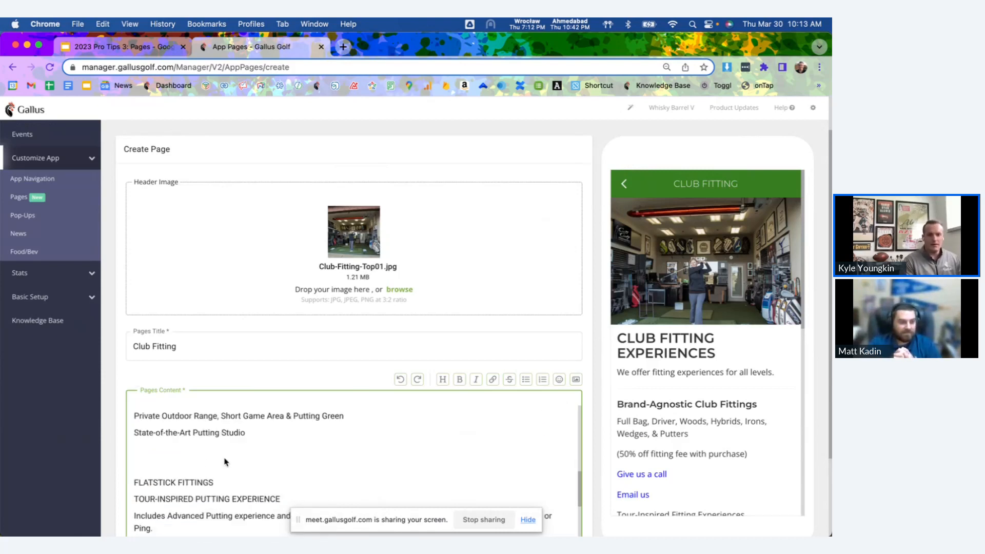
left_click(206, 460)
scroll(699, 410, "down", 5)
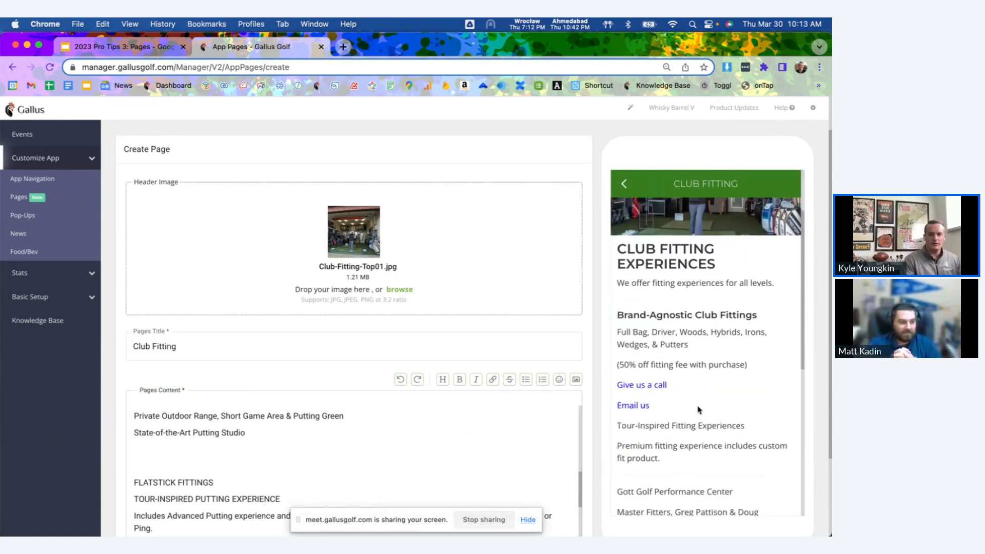
scroll(699, 410, "down", 3)
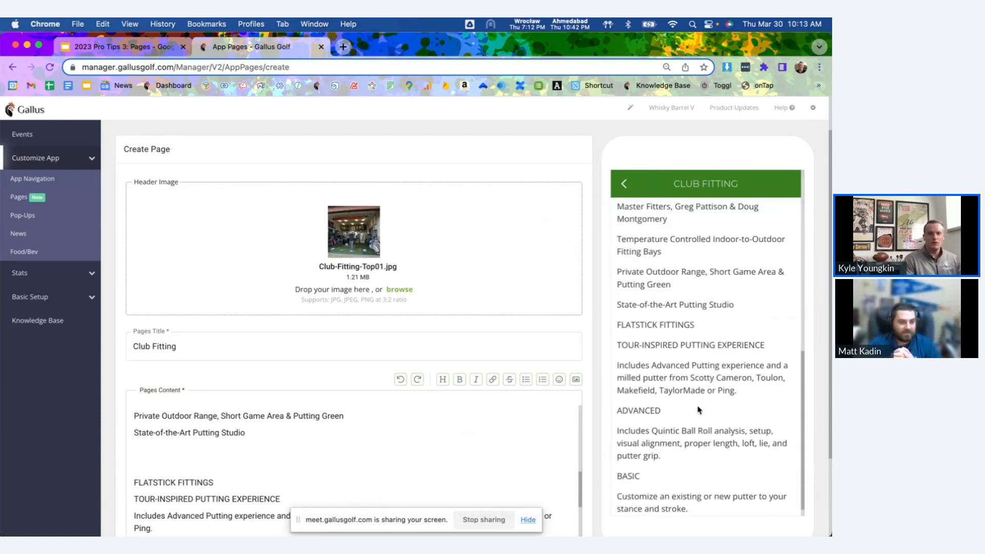
scroll(699, 410, "down", 1)
left_click(179, 454)
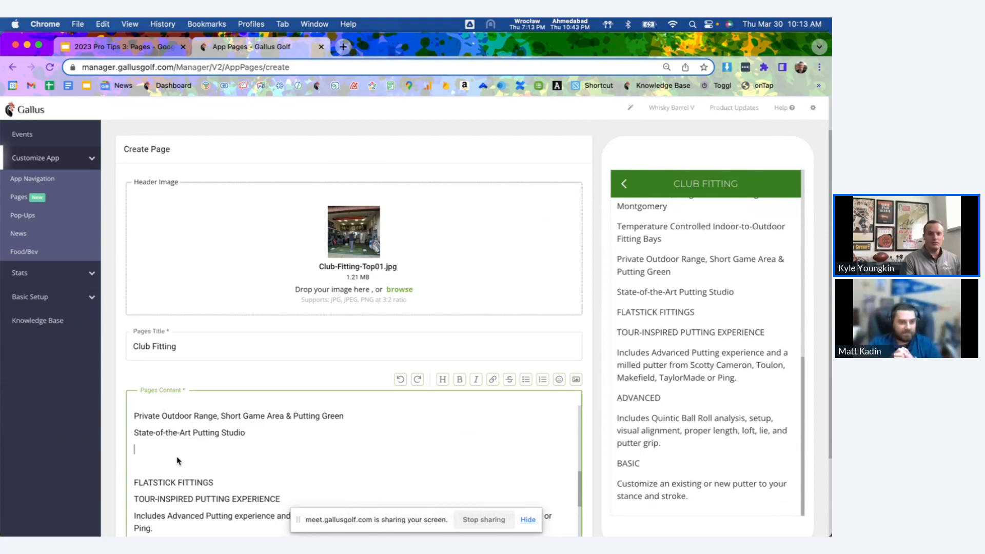
left_click(170, 462)
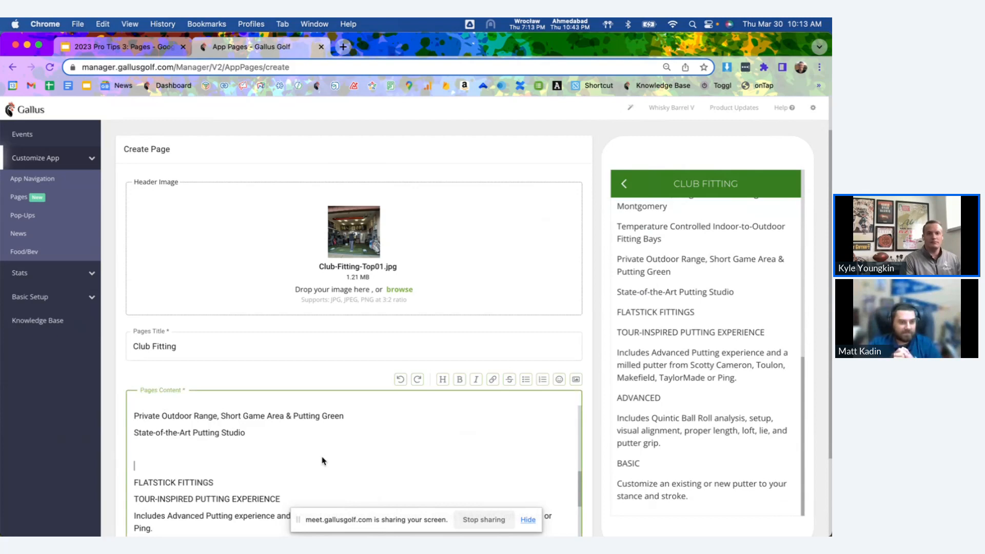
left_click(575, 381)
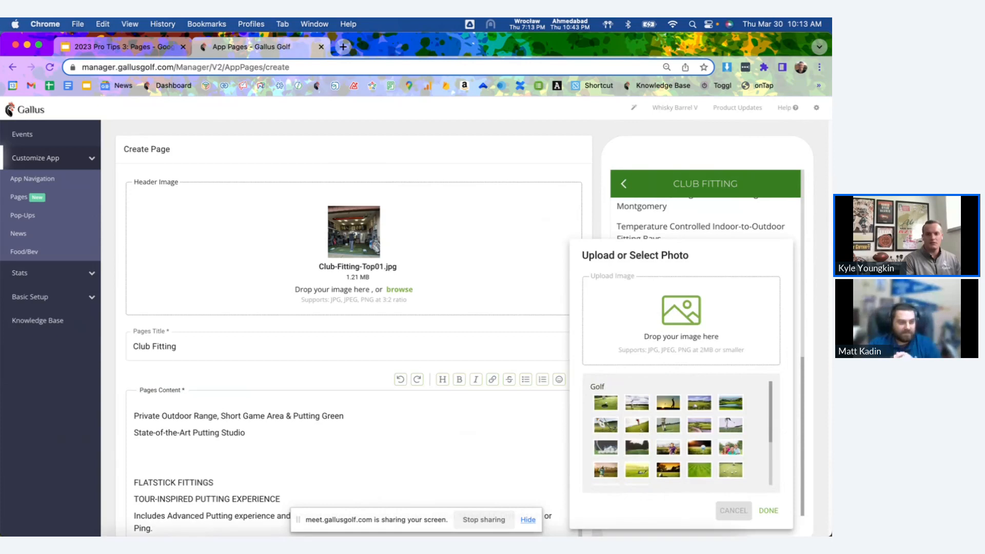
mouse_move(594, 533)
left_click(595, 508)
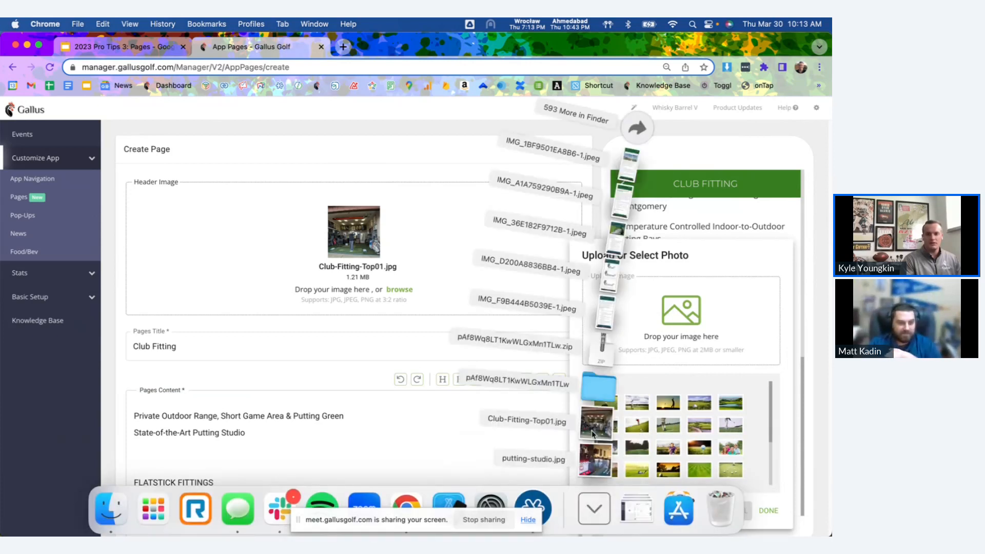
left_click_drag(595, 430, 647, 354)
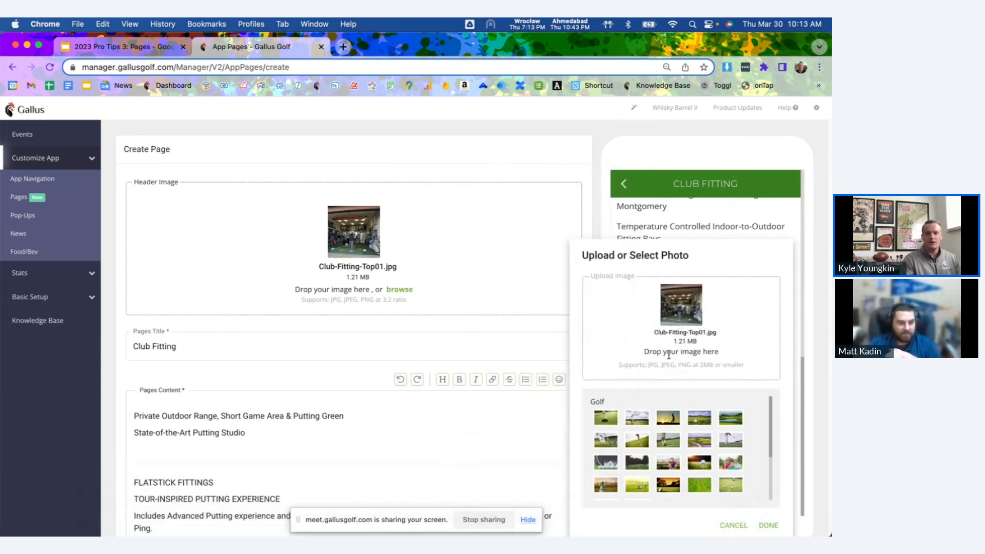
left_click(769, 524)
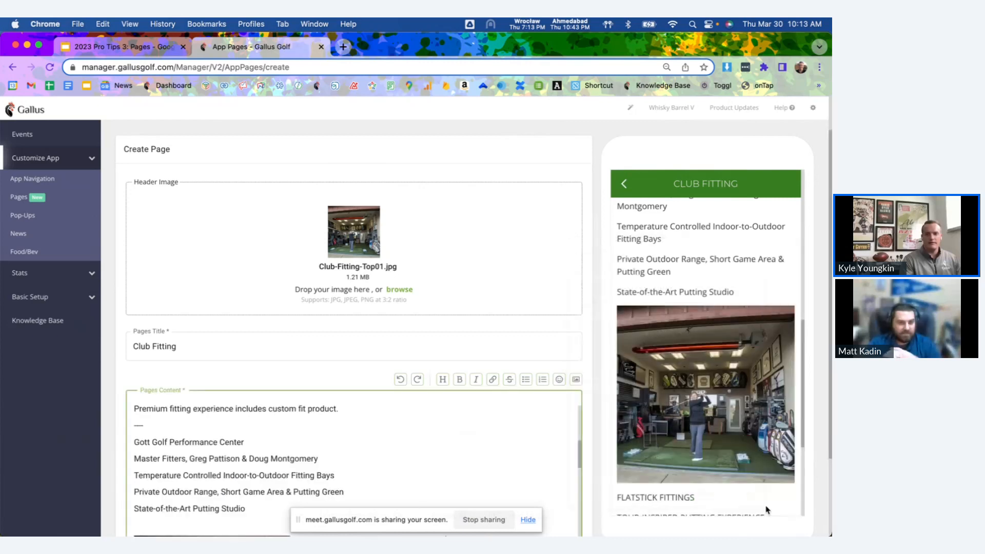
scroll(382, 443, "down", 5)
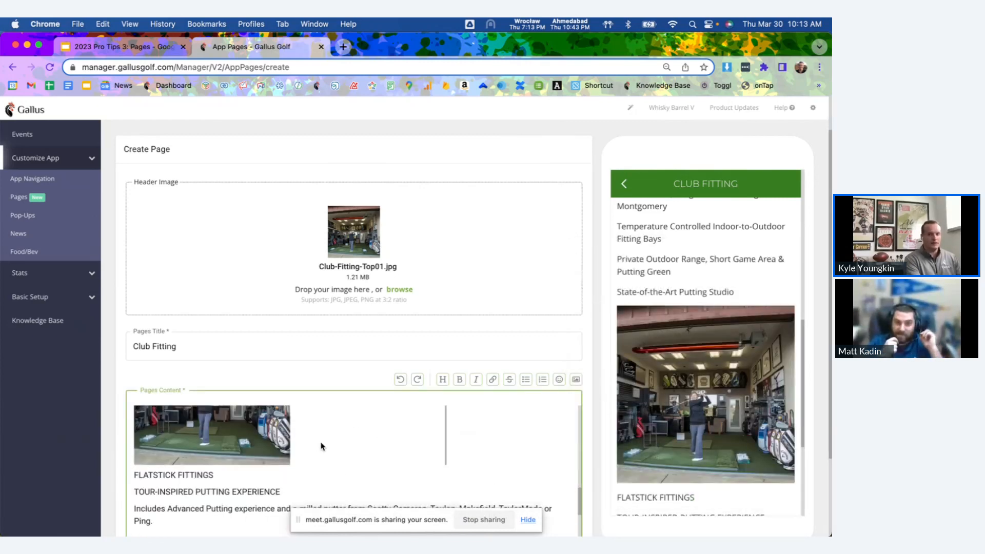
Replace the inline image above FLATSTICK FITTINGS with putting-studio.jpg, checking the page preview.
scroll(323, 444, "down", 5)
scroll(359, 417, "up", 3)
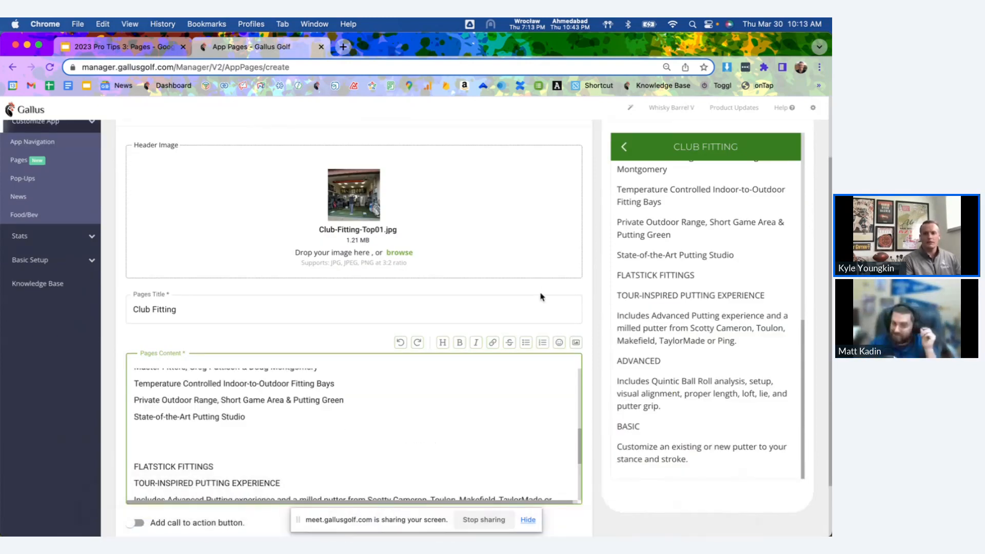
left_click(576, 342)
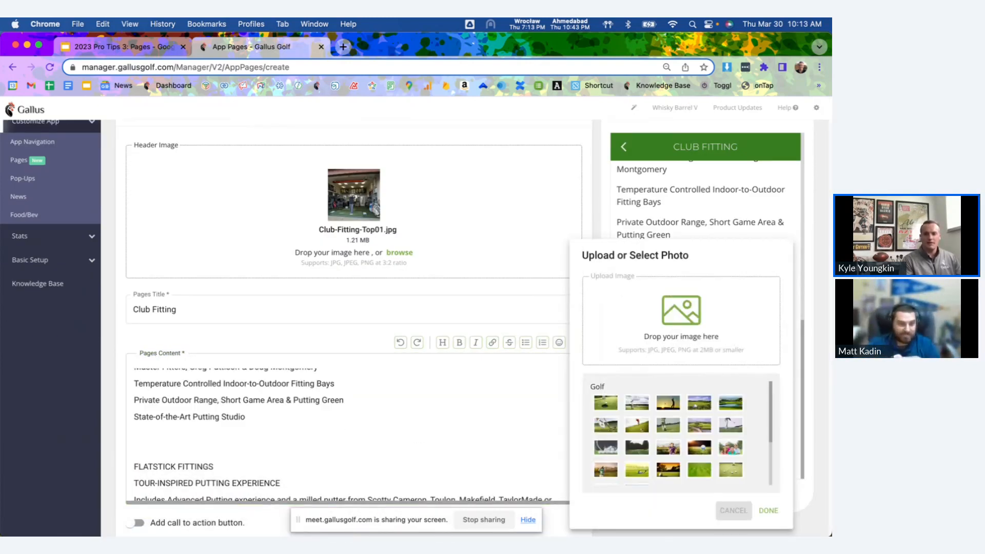
left_click(600, 503)
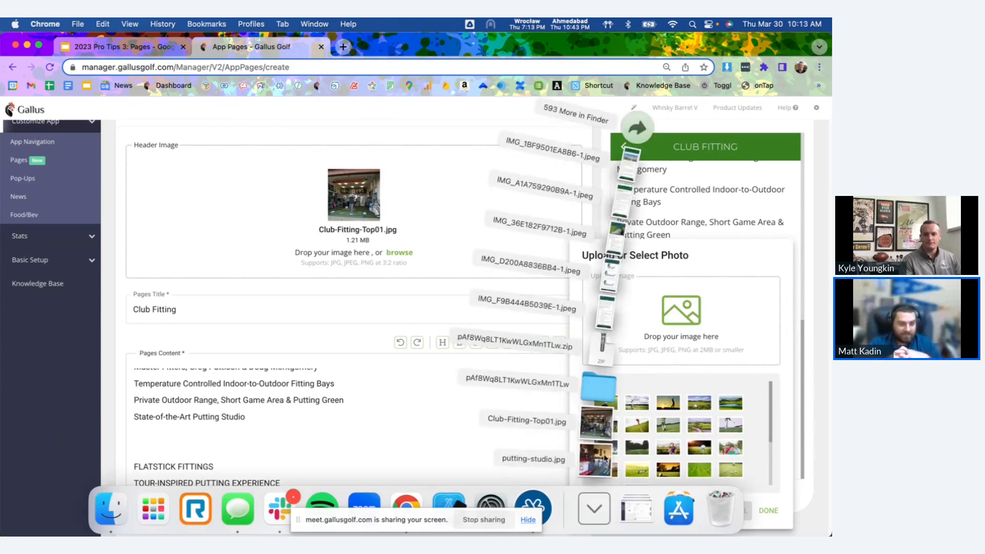
left_click_drag(595, 459, 682, 313)
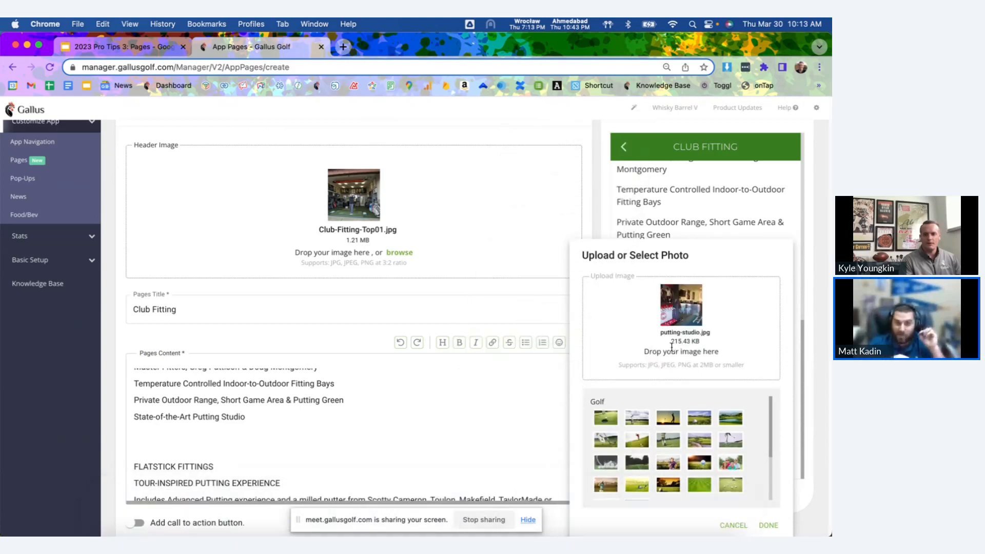
left_click(769, 527)
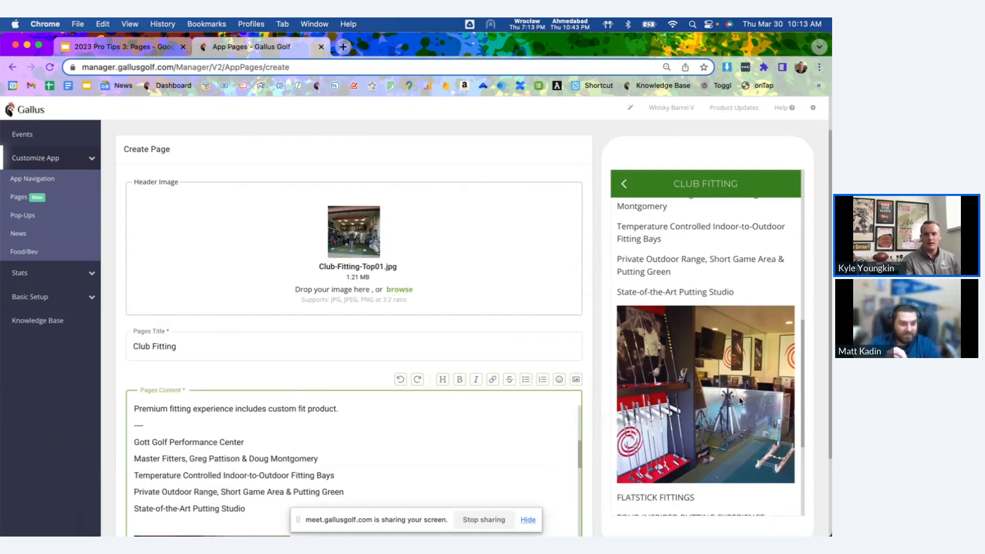
scroll(741, 362, "down", 3)
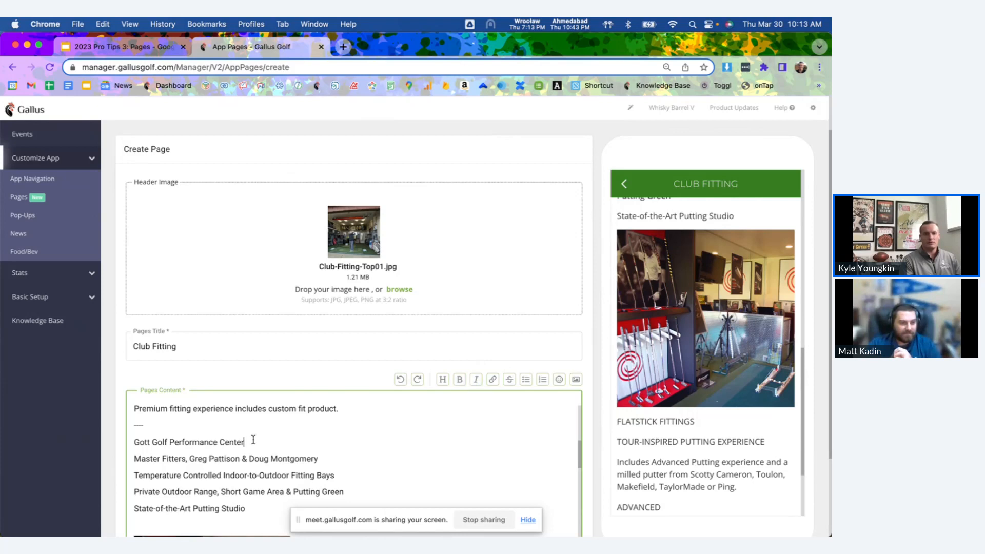
Make the "Gott Golf Performance Center" line in the page content bold.
left_click_drag(253, 440, 133, 438)
left_click(460, 382)
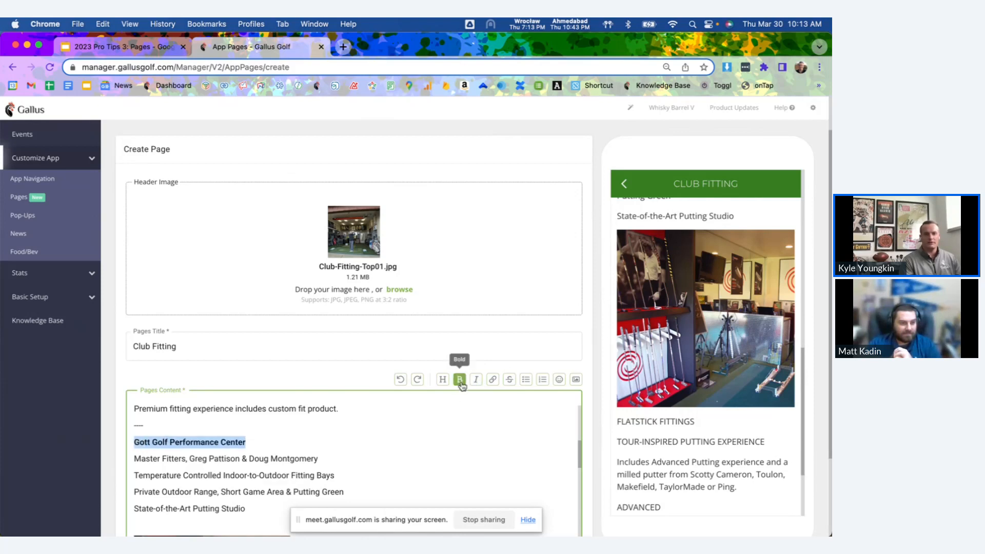
left_click(360, 453)
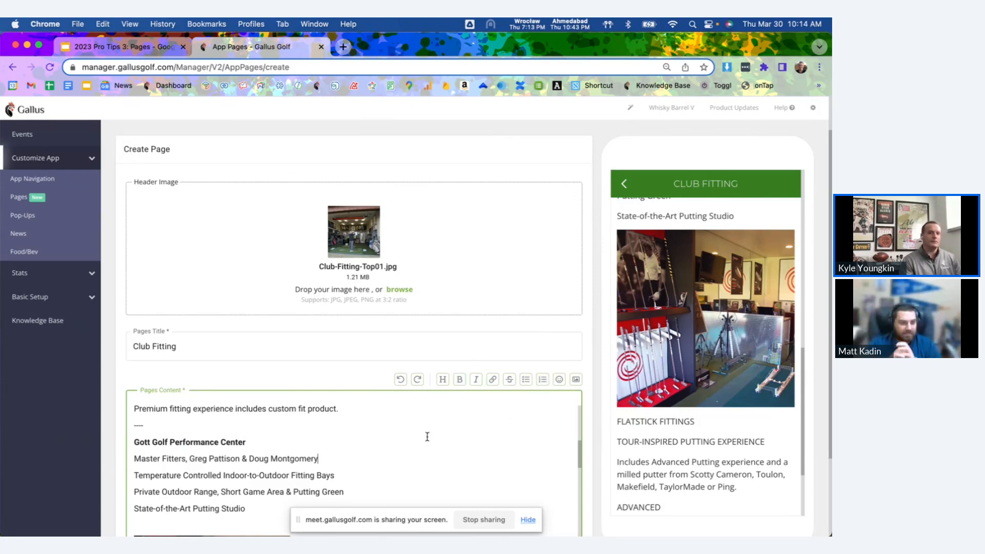
Add an ordered list below "State-of-the-Art Putting Studio" with the items "Drivers" and "Fairway woods".
scroll(427, 437, "down", 5)
scroll(564, 407, "up", 3)
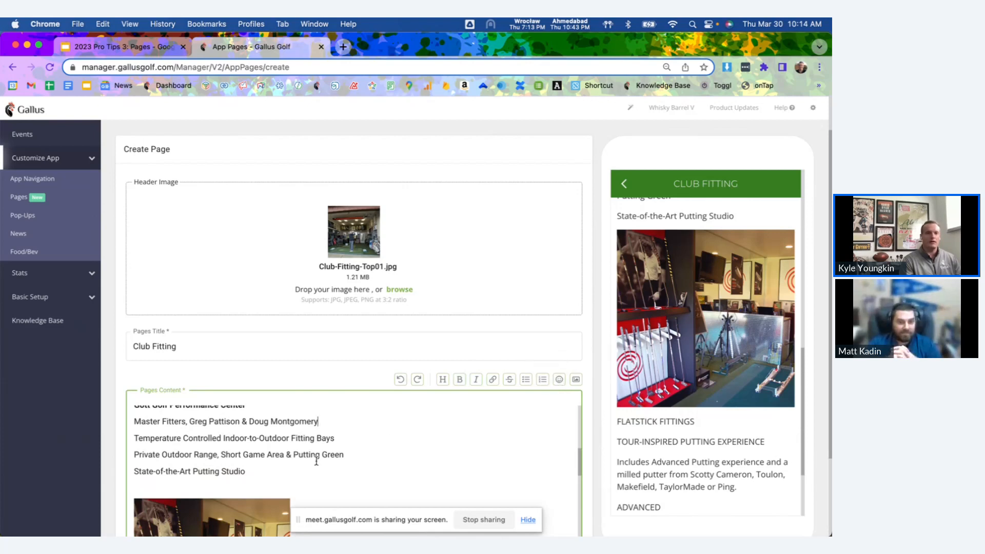
scroll(312, 466, "up", 2)
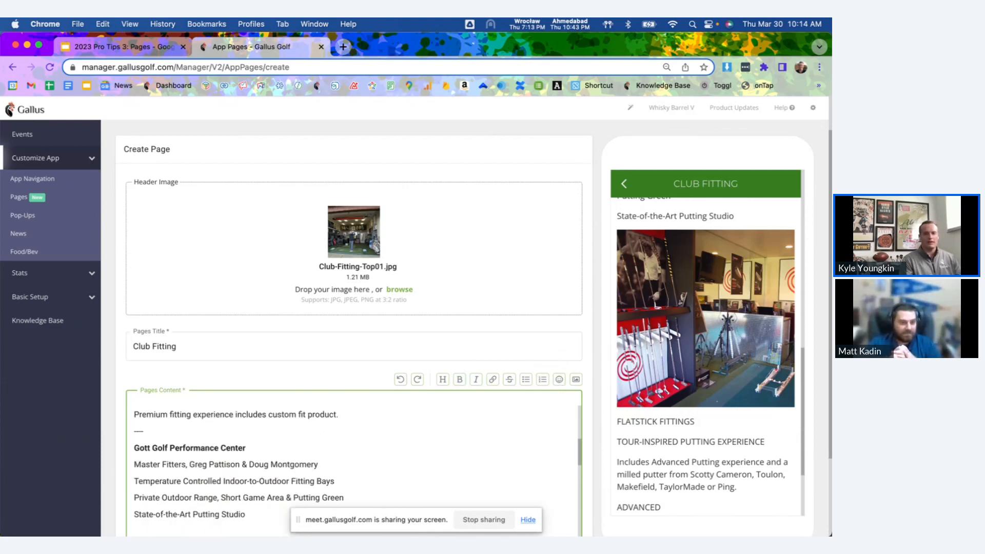
scroll(315, 462, "down", 3)
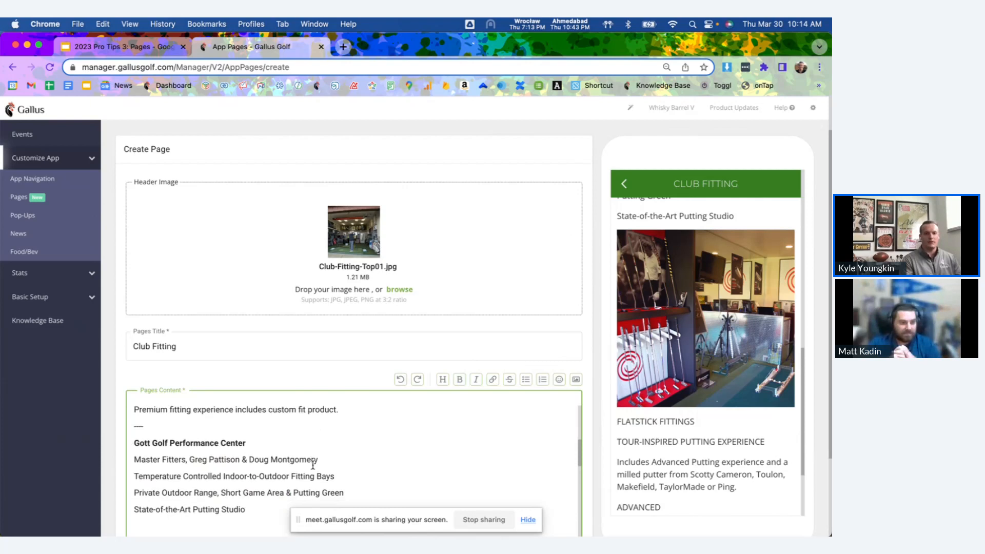
left_click(543, 380)
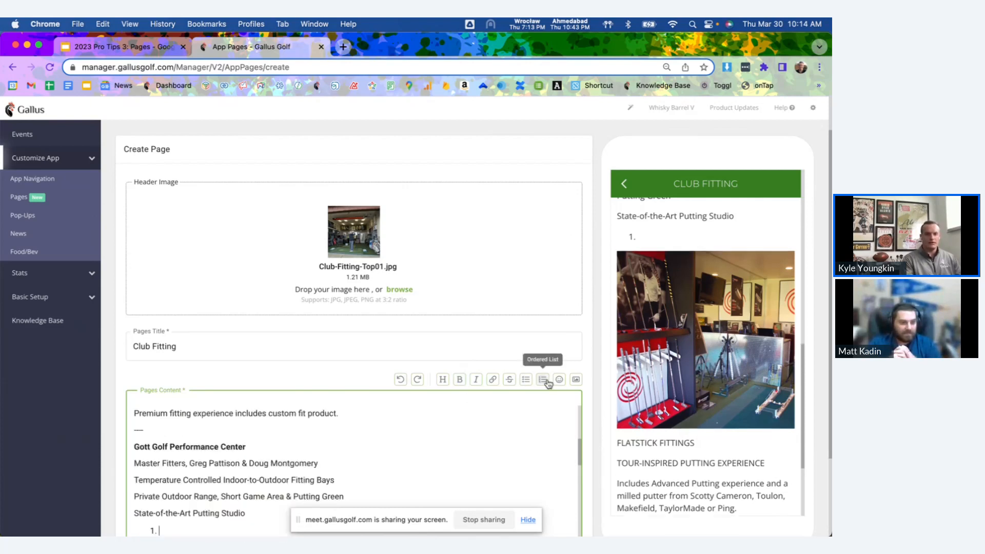
scroll(353, 447, "down", 3)
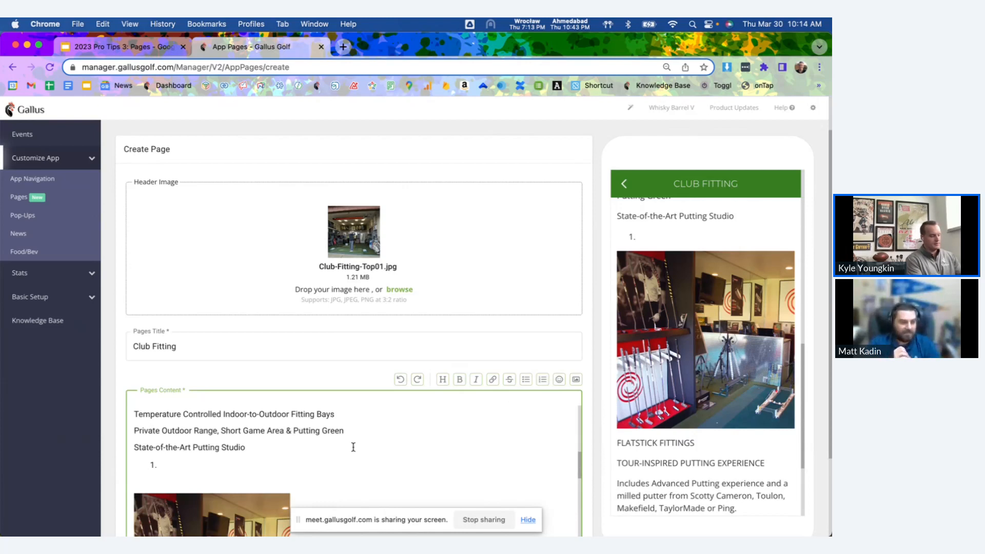
type("Drivers")
key("Return")
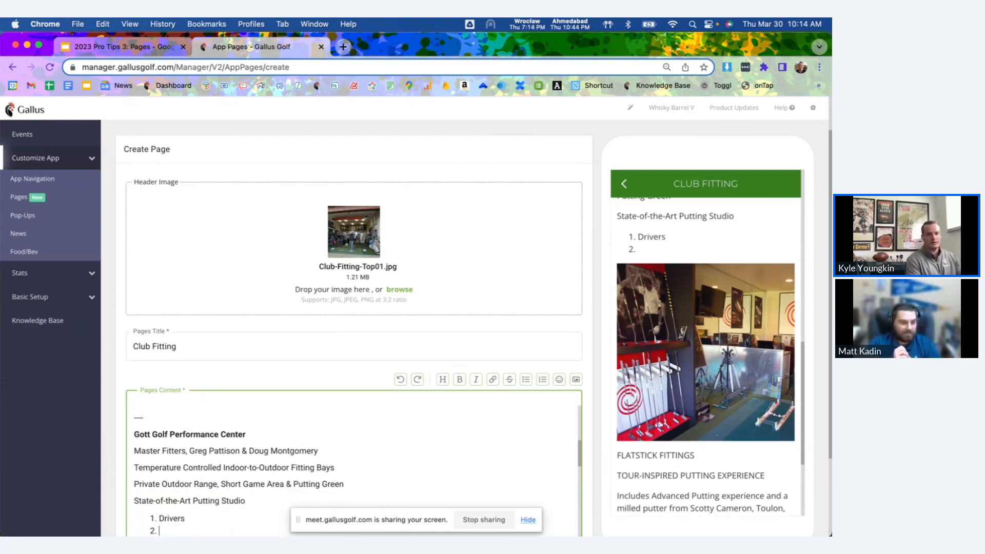
type("Fairways")
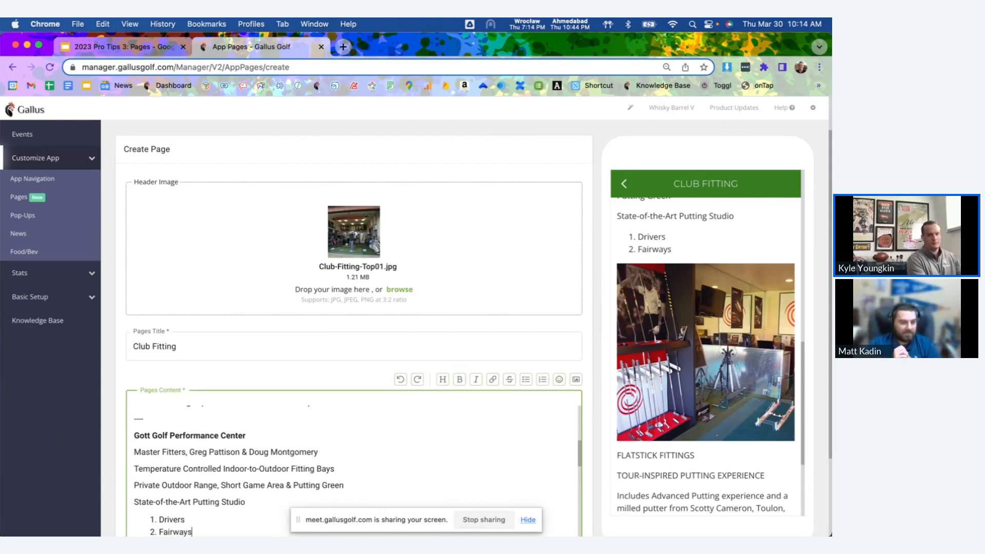
key("BackSpace")
type("woods")
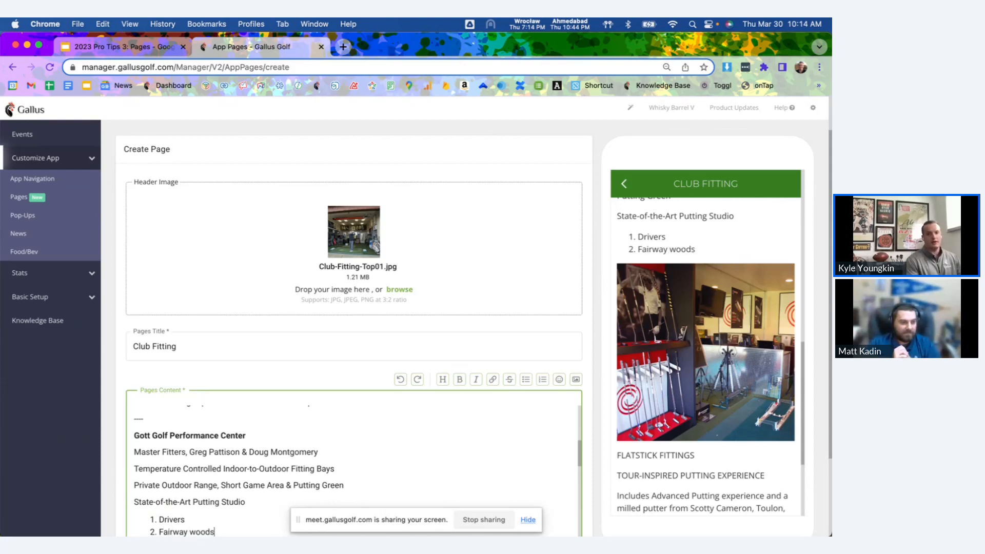
Enable the call to action button for the Club Fitting page.
scroll(359, 434, "down", 2)
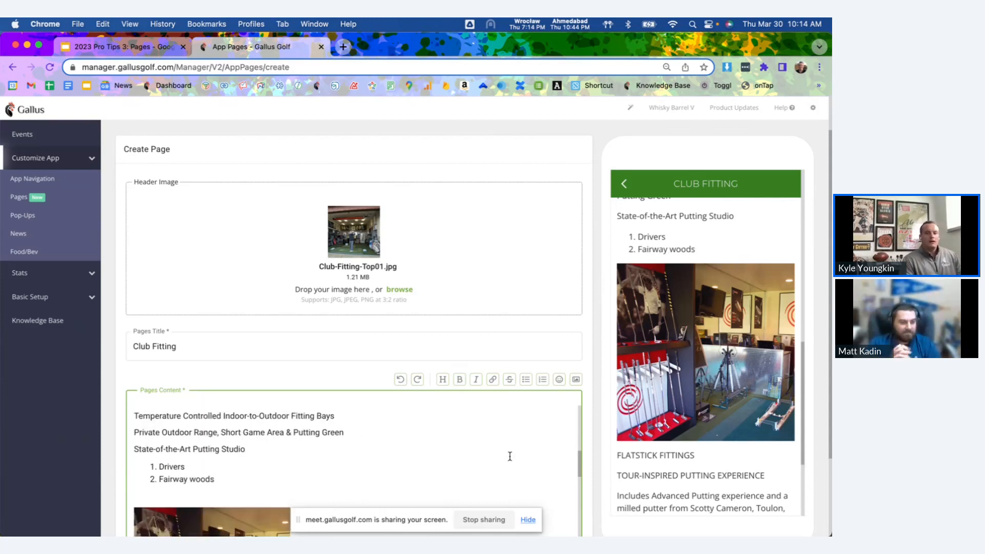
scroll(598, 460, "down", 3)
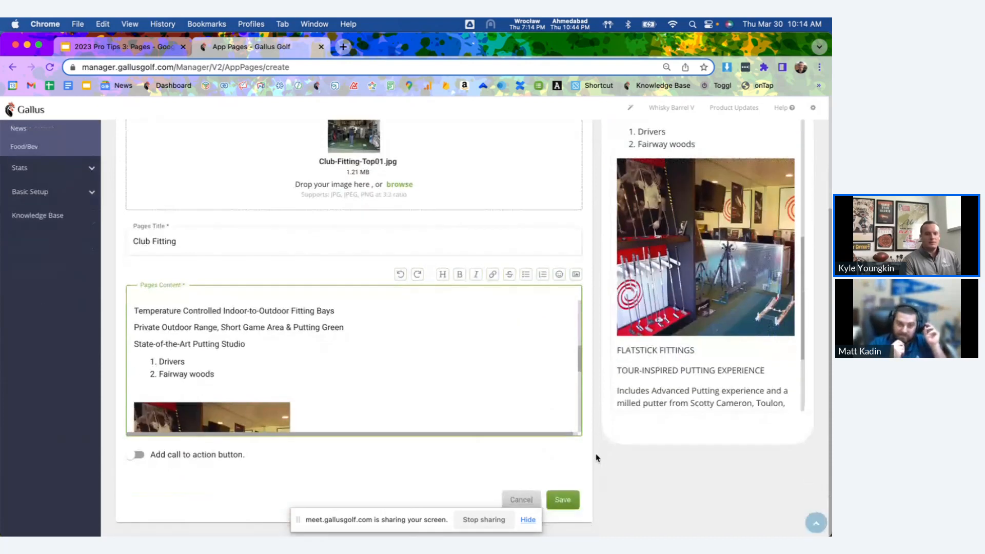
left_click(201, 457)
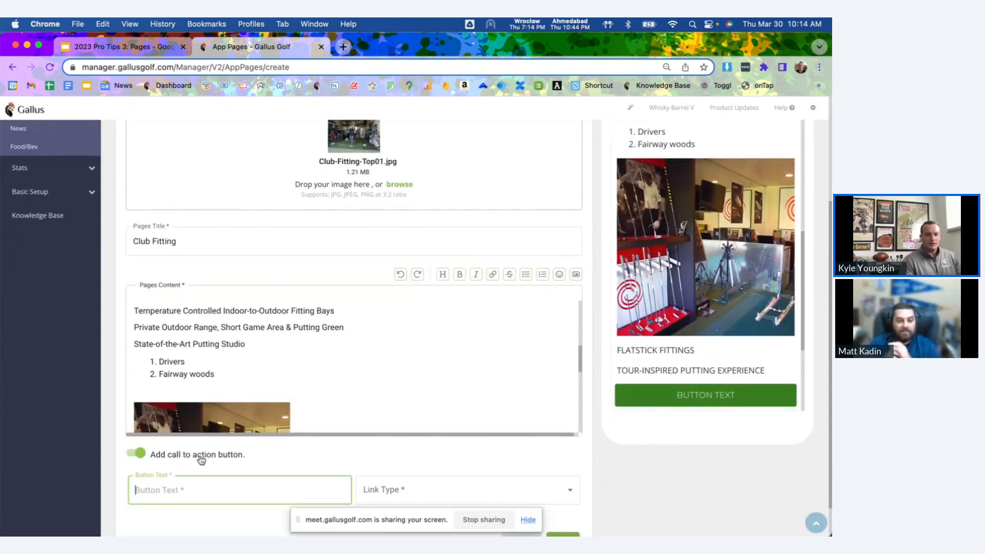
scroll(205, 458, "down", 1)
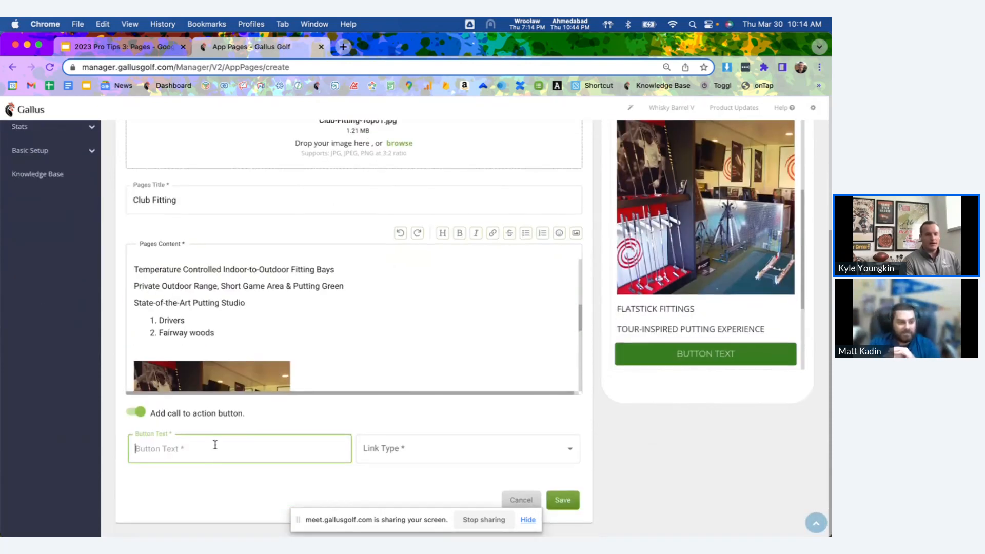
Set the call to action button's link type to Pages and open the list of available page options.
left_click(393, 447)
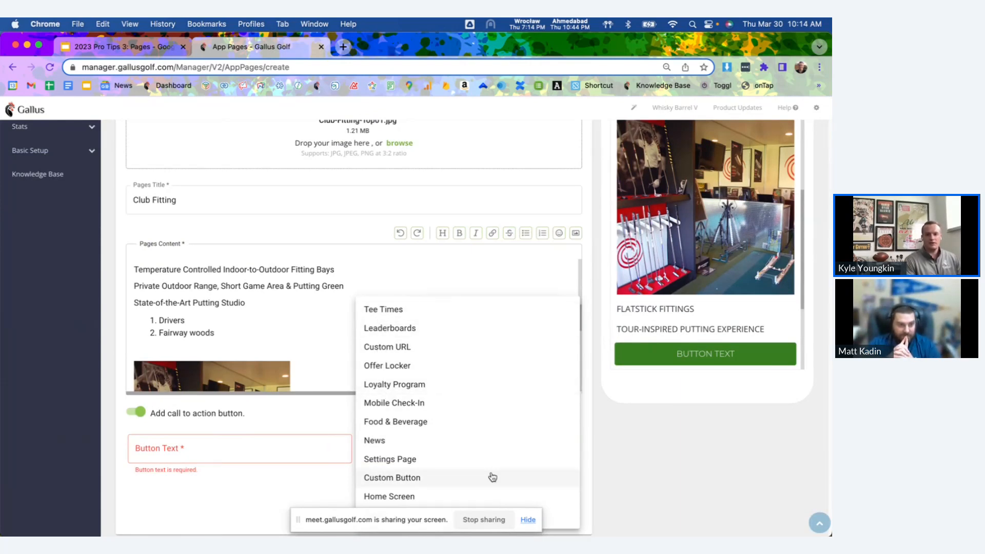
left_click_drag(422, 521, 161, 86)
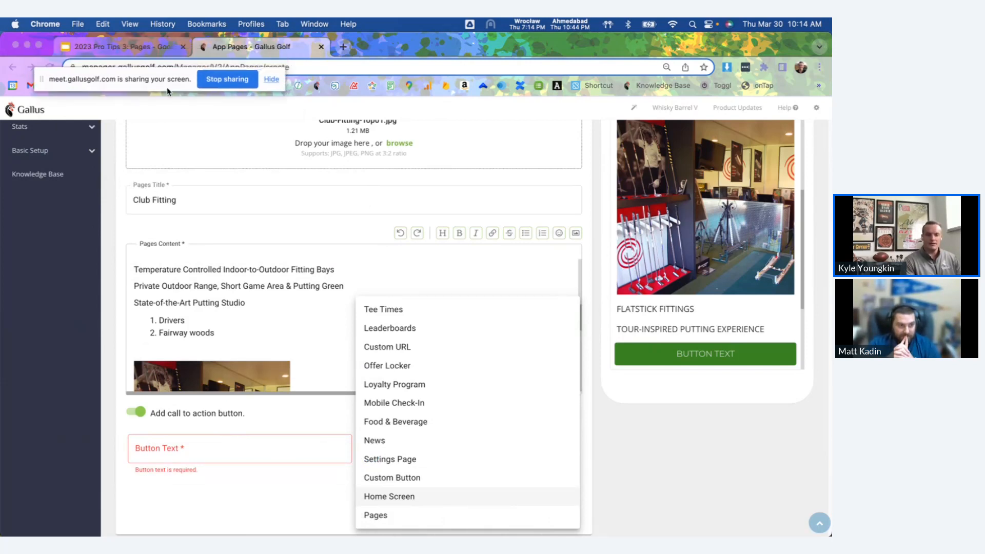
left_click(379, 515)
scroll(319, 437, "down", 2)
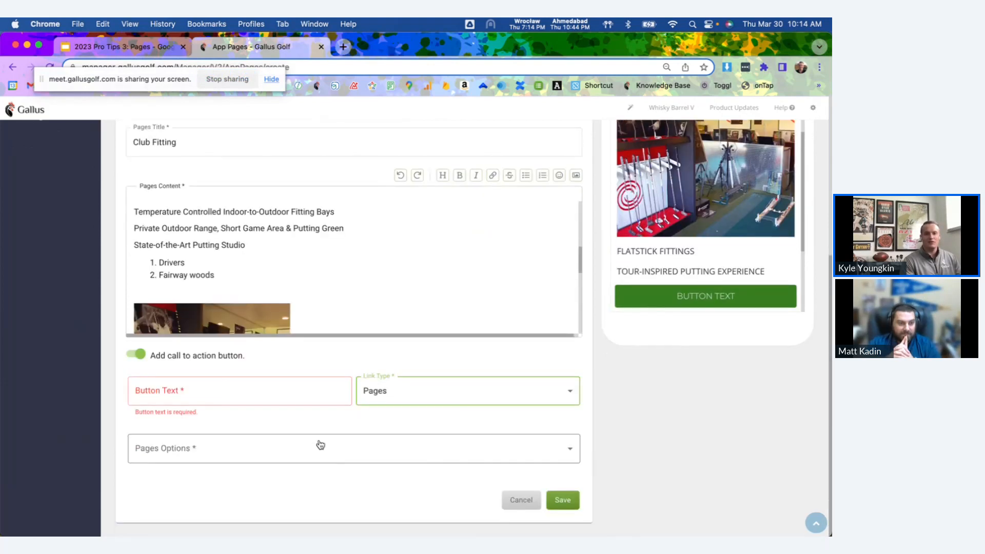
left_click(321, 456)
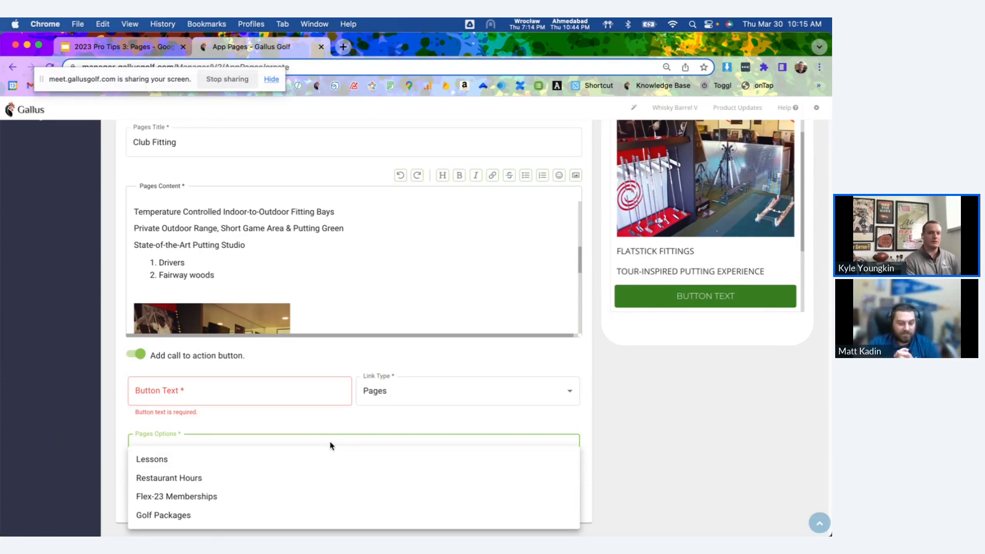
Set the call to action button's link type to Custom URL and its text to "Book An Appointment".
left_click(377, 395)
left_click(407, 391)
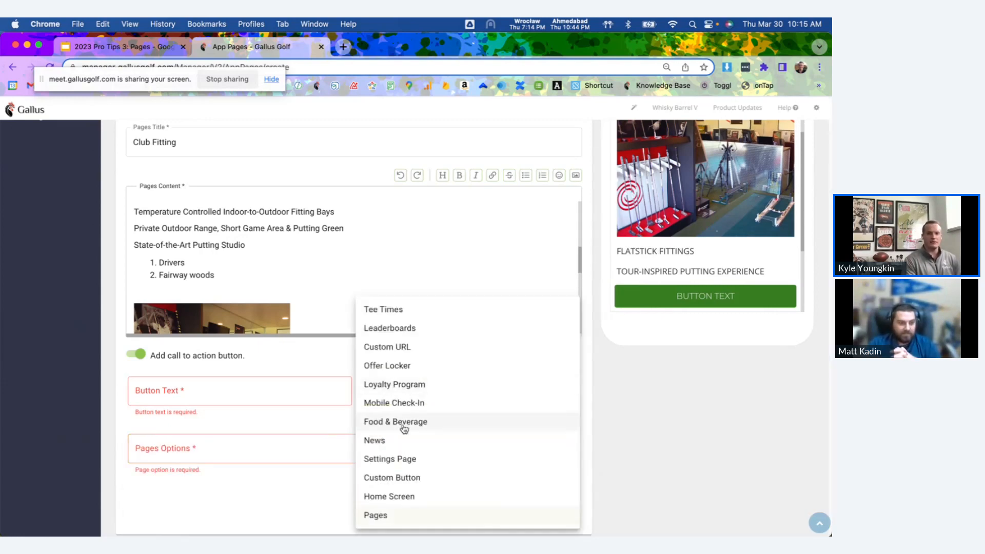
left_click(404, 355)
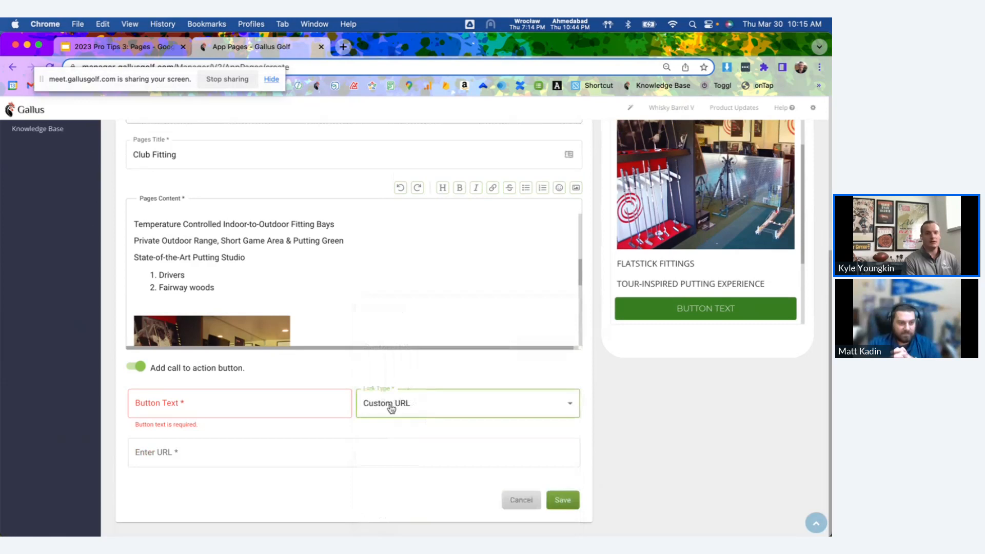
left_click(255, 399)
type("Bo")
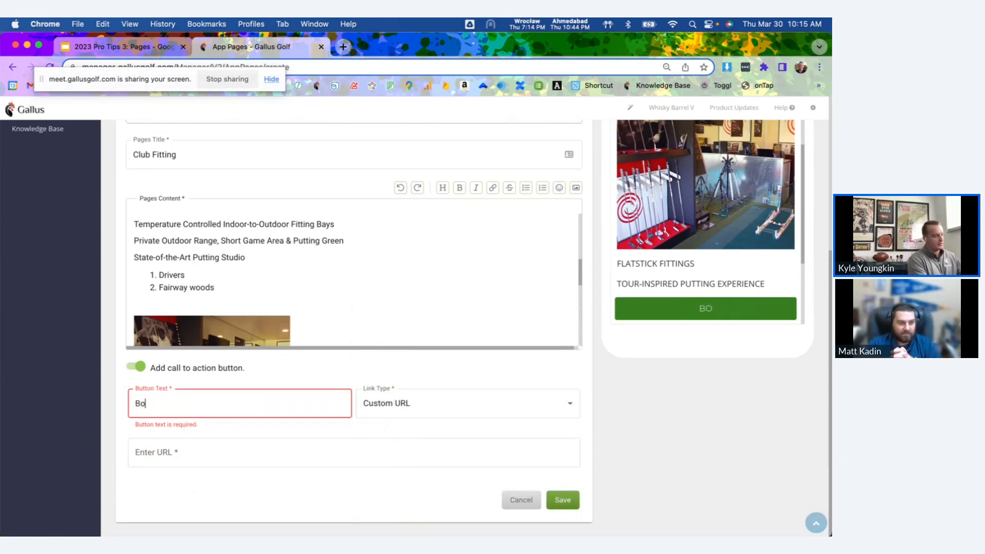
type("ok An Appointment")
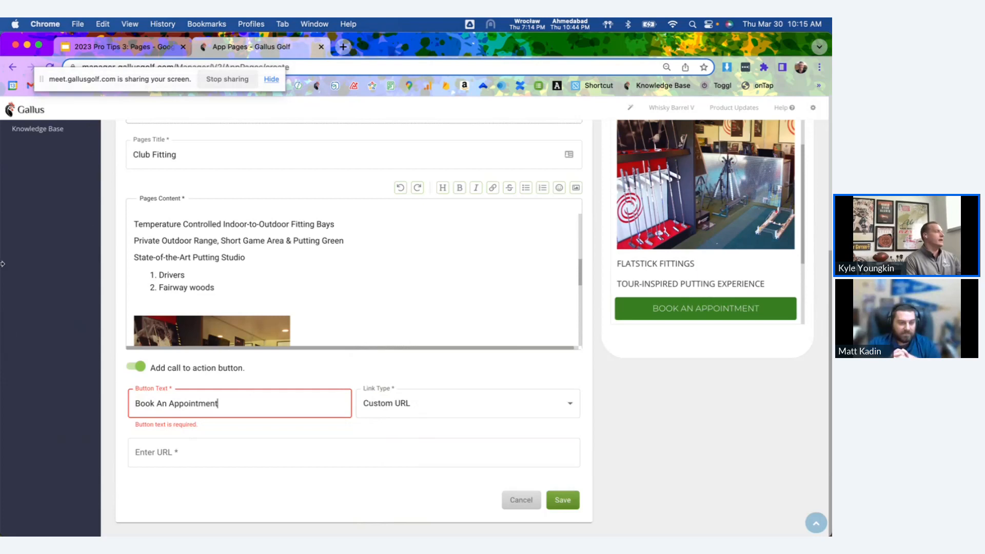
key("super+Tab")
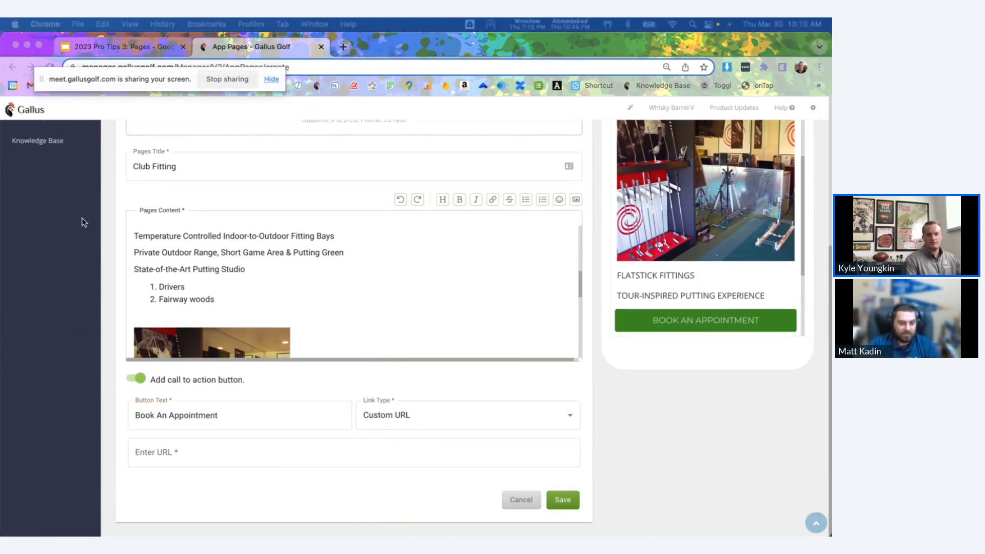
left_click(232, 451)
type("https://www.gottgolf.com/fittings")
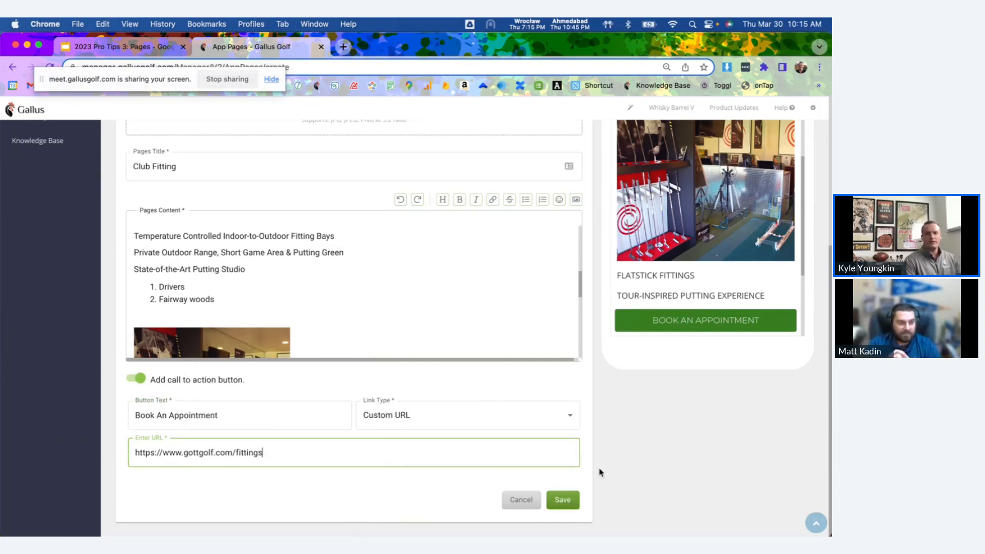
Review the finished Club Fitting page and save it.
scroll(602, 472, "up", 1)
scroll(602, 473, "up", 5)
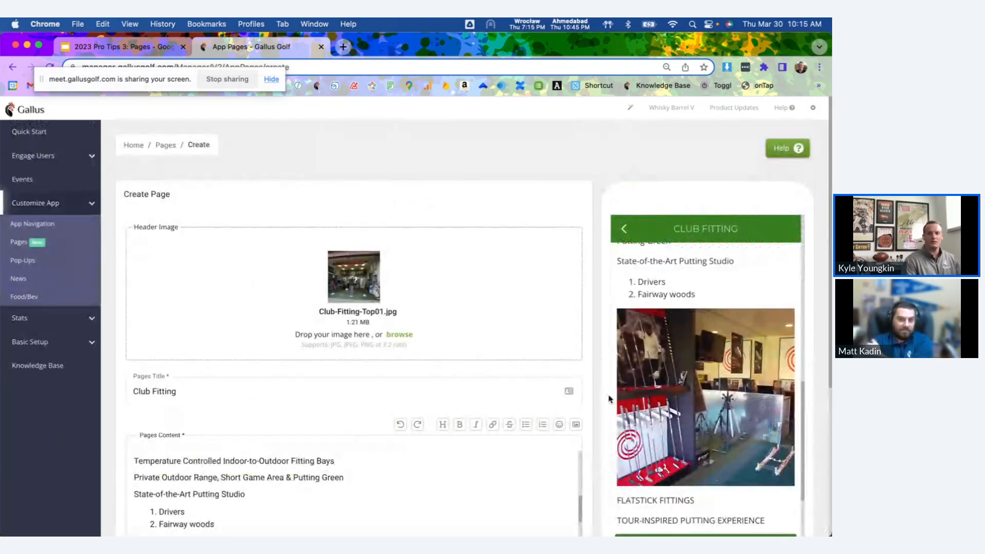
scroll(599, 392, "down", 8)
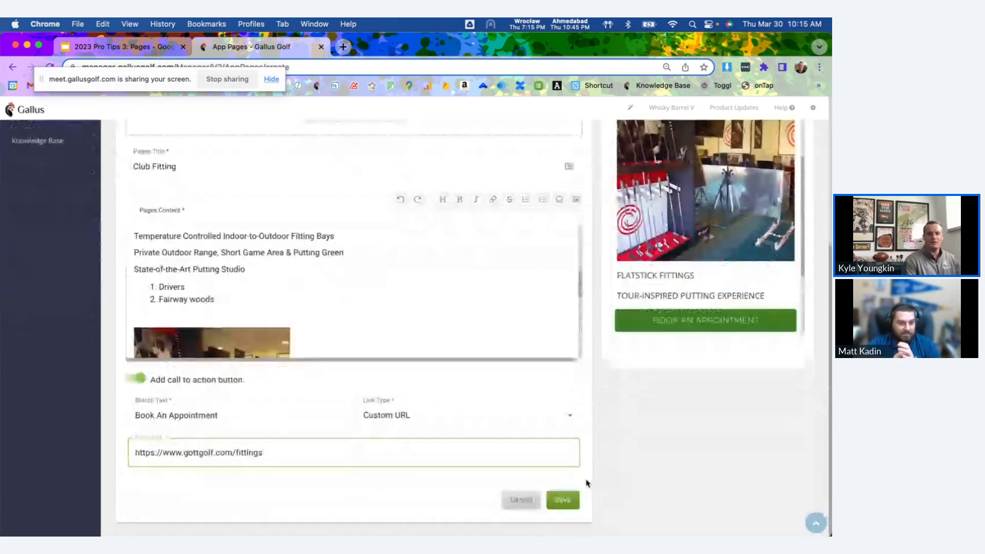
left_click(554, 503)
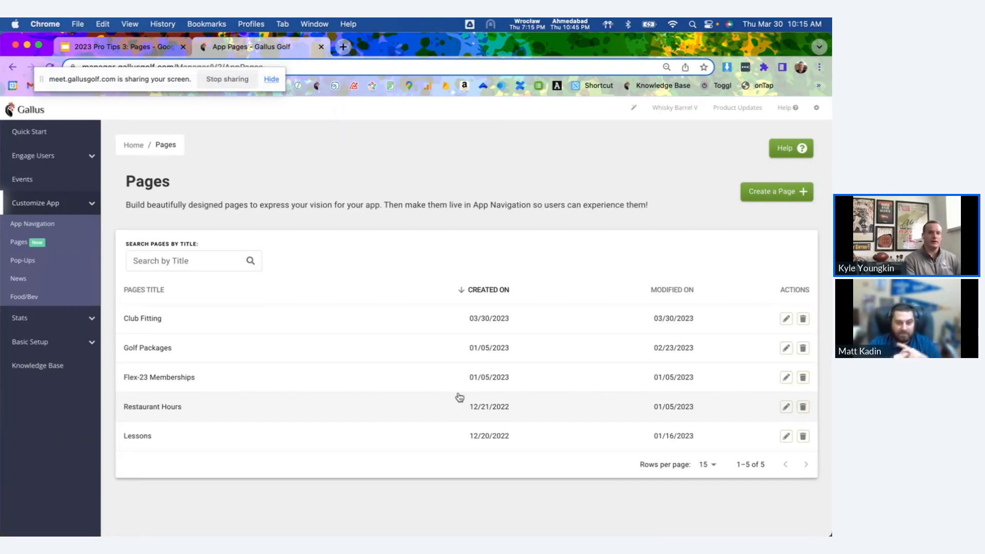
Add an App Navigation content item that links to the Club Fitting app page and label its button "Club Fitting".
left_click(44, 230)
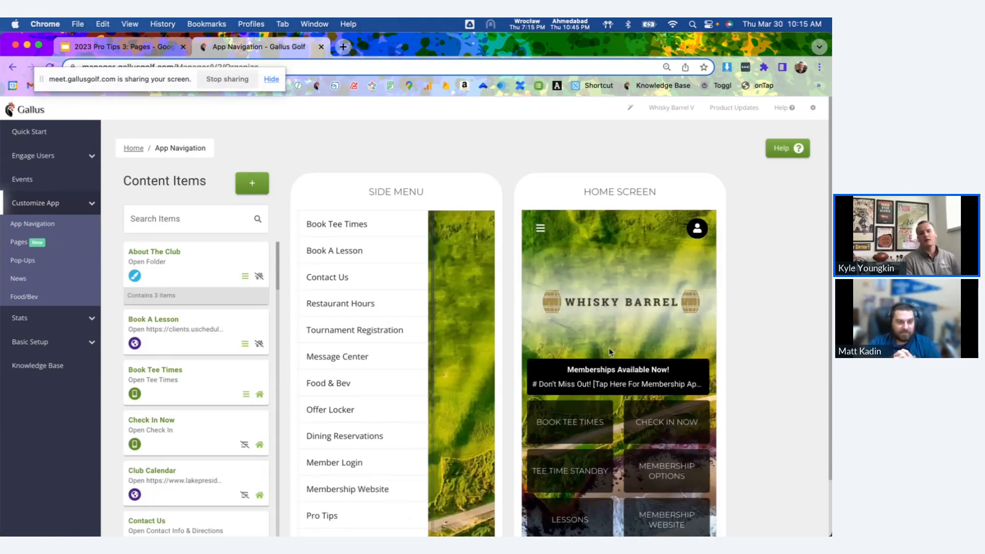
left_click(252, 184)
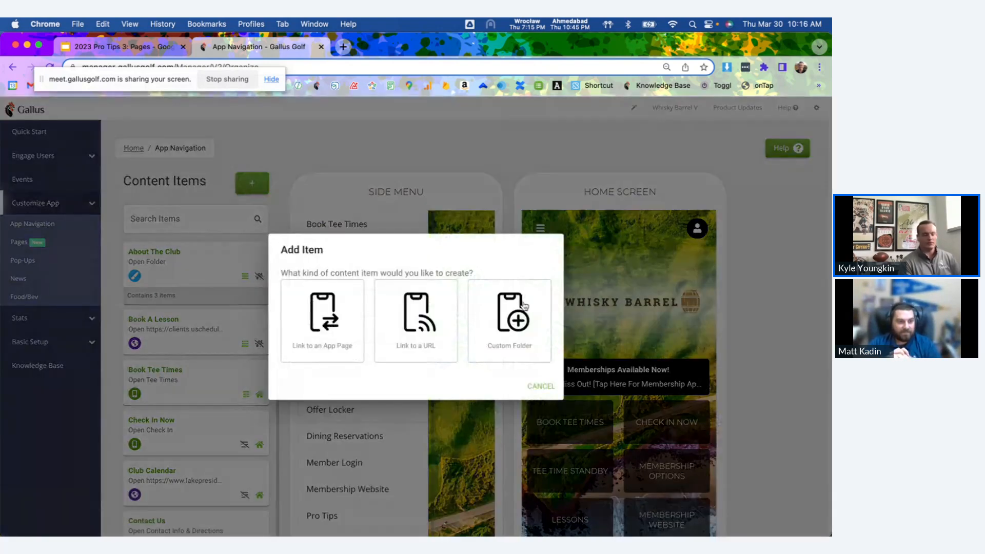
left_click(315, 332)
left_click(309, 302)
left_click(316, 370)
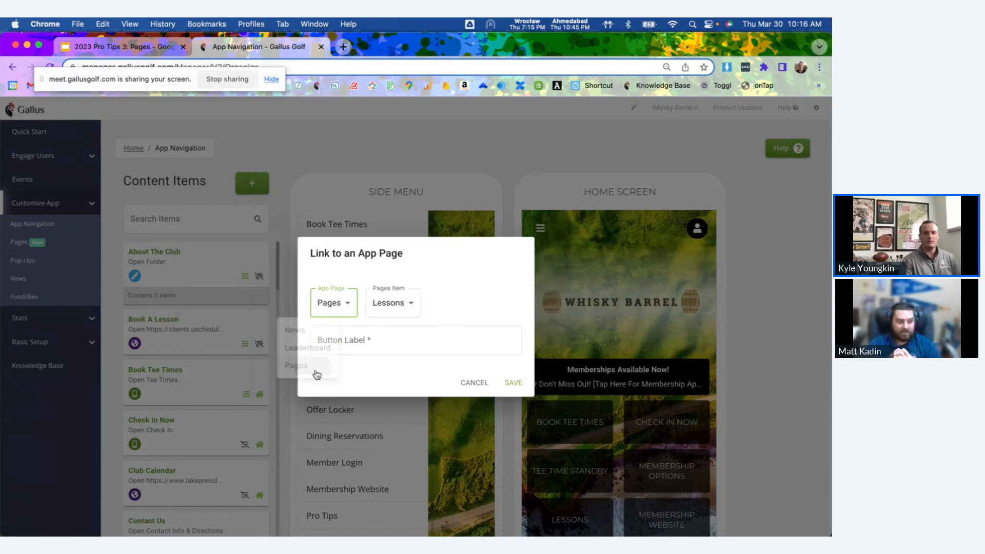
left_click(393, 303)
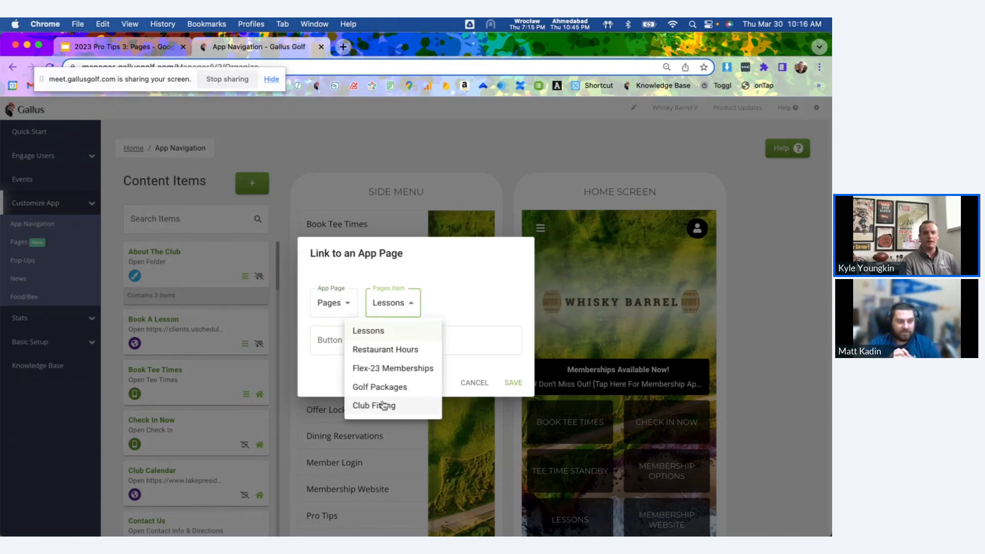
left_click(386, 406)
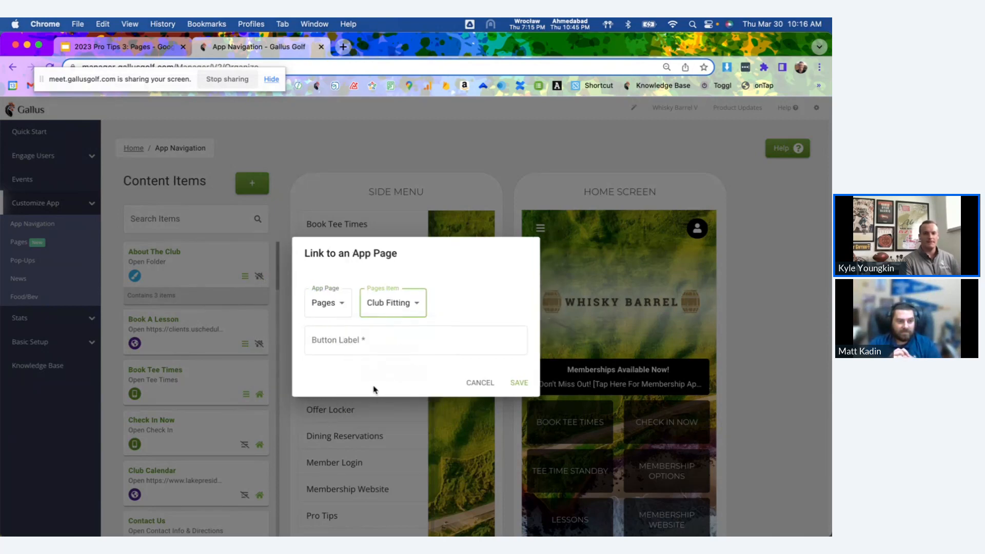
left_click(360, 343)
type("Club Fitting")
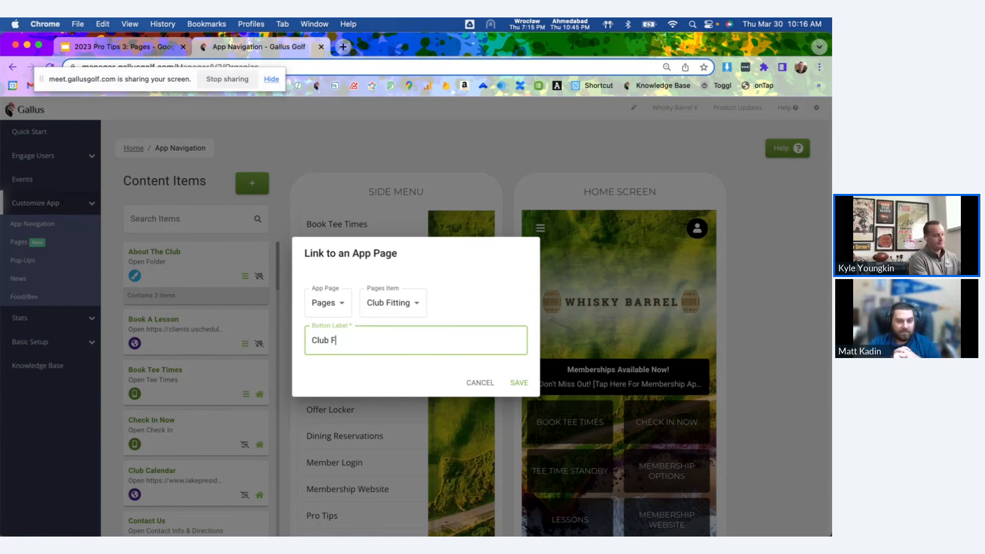
left_click(519, 384)
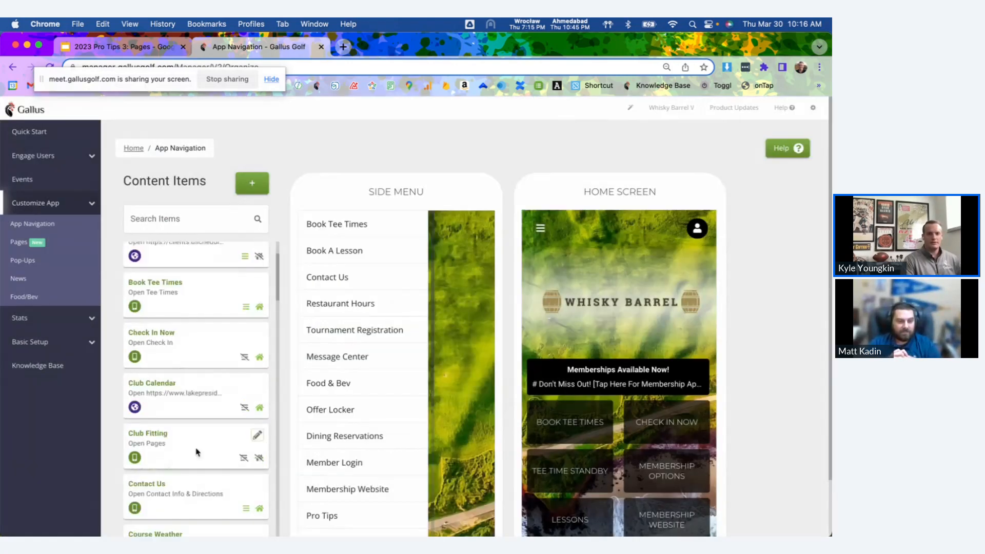
Show the Club Fitting item on the home screen and place its button beside Lessons, below Membership Options.
left_click(259, 457)
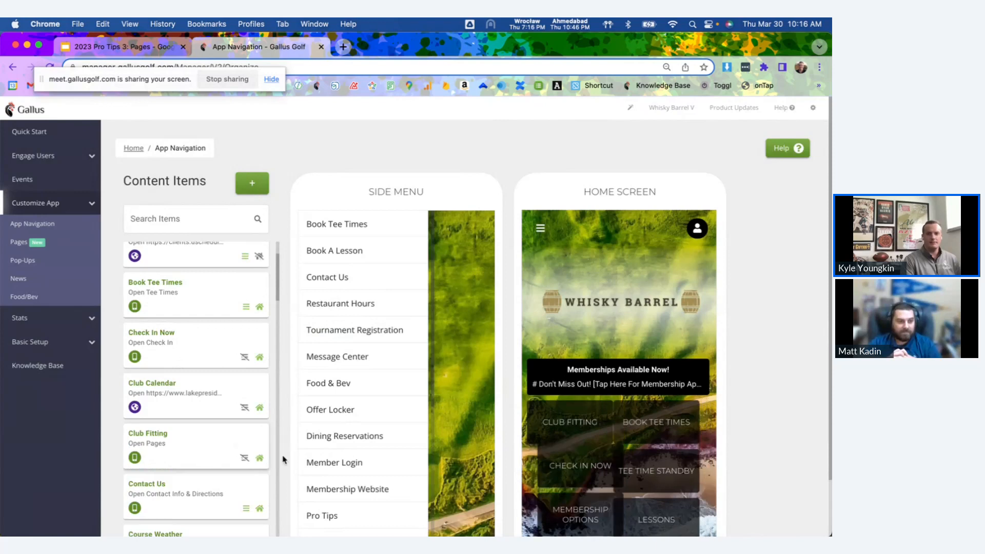
scroll(502, 384, "down", 3)
left_click_drag(558, 376, 646, 437)
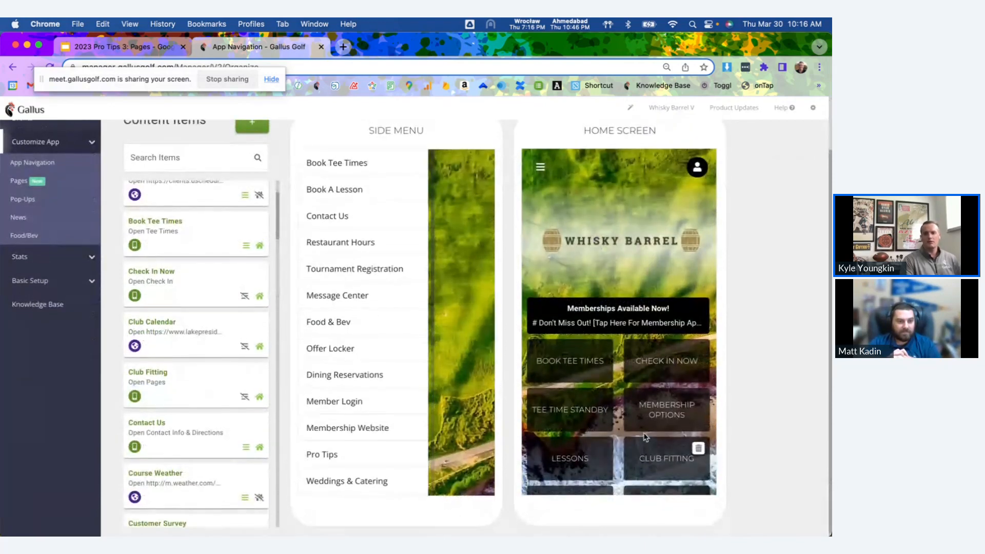
scroll(637, 426, "up", 2)
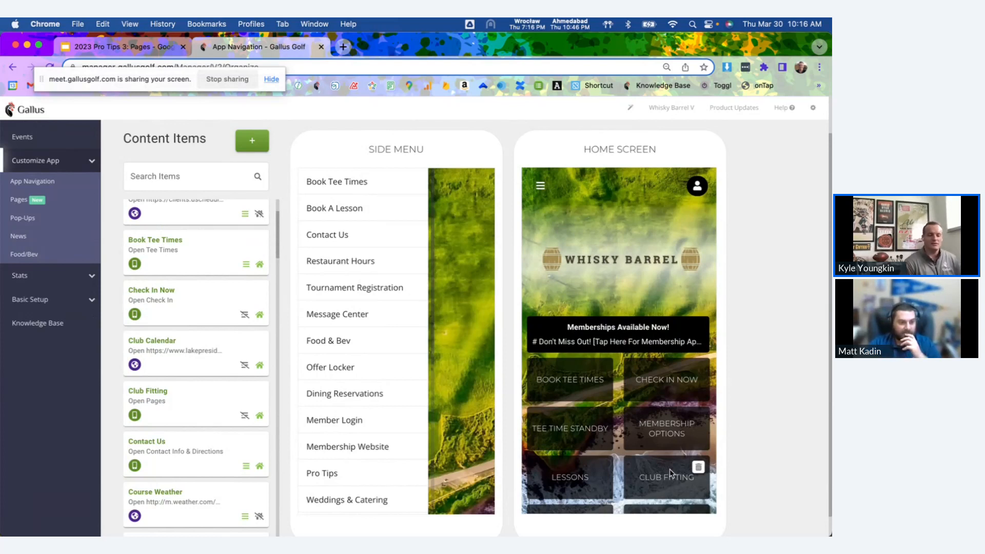
Reopen the Club Fitting page from the list of pages to look over its editor, and move the screen-sharing notice out of the way.
left_click(25, 200)
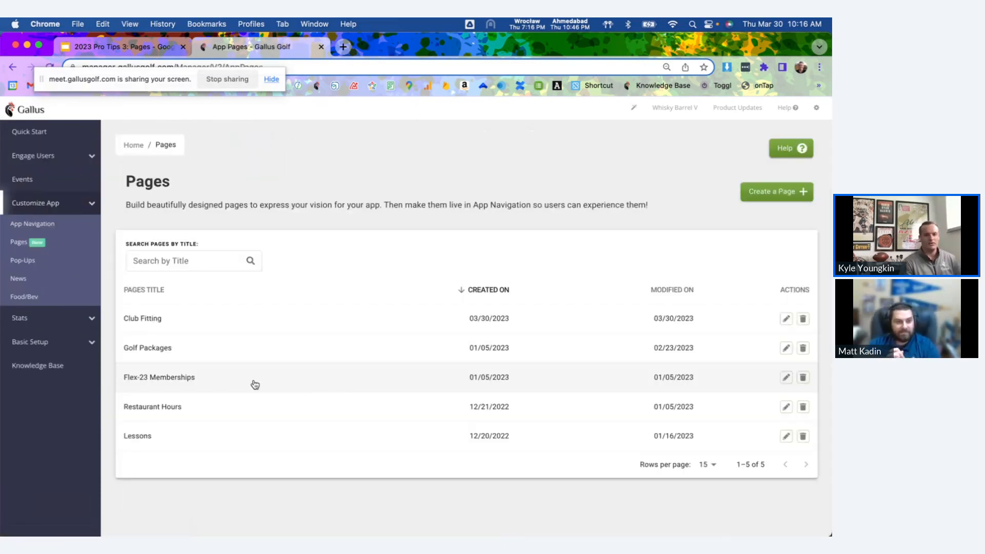
left_click(172, 322)
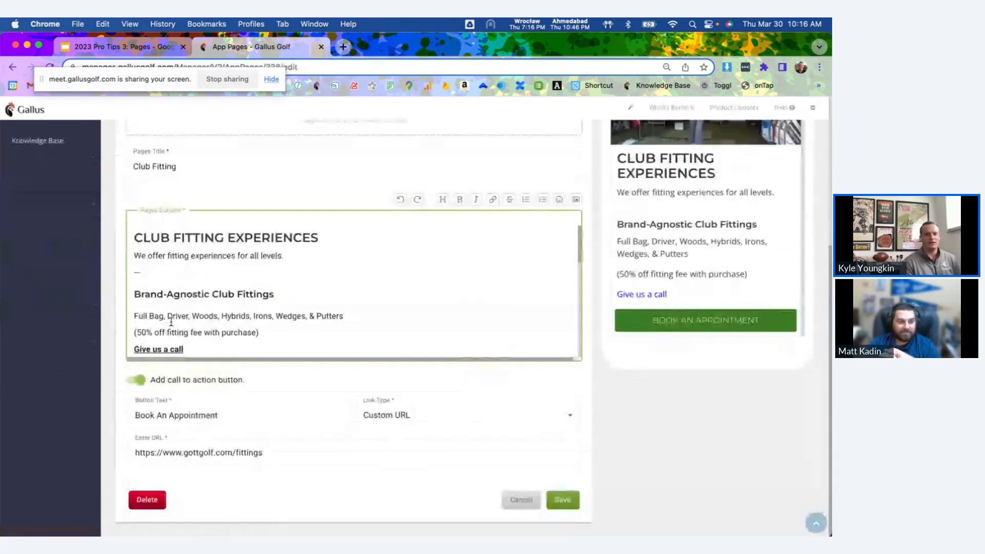
scroll(312, 399, "up", 2)
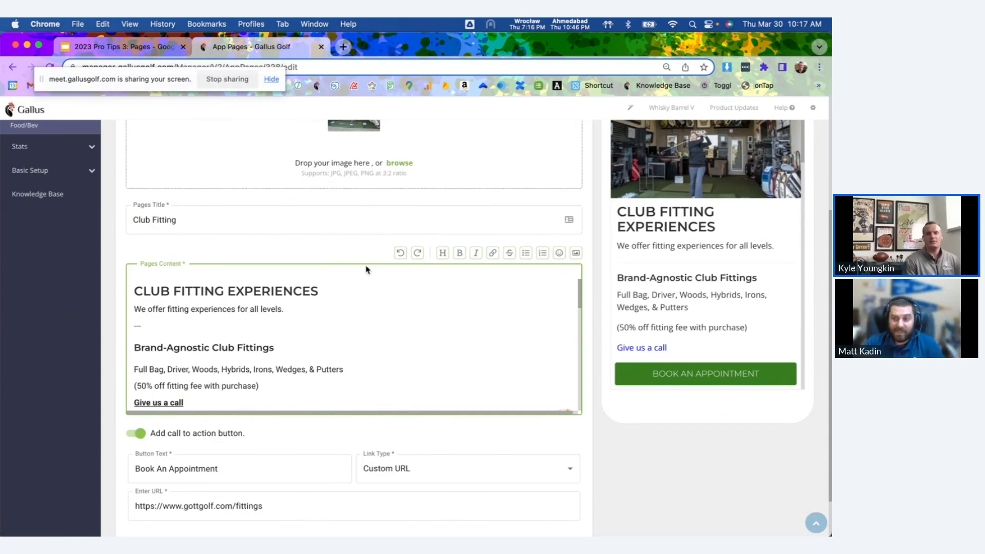
left_click_drag(172, 88, 475, 524)
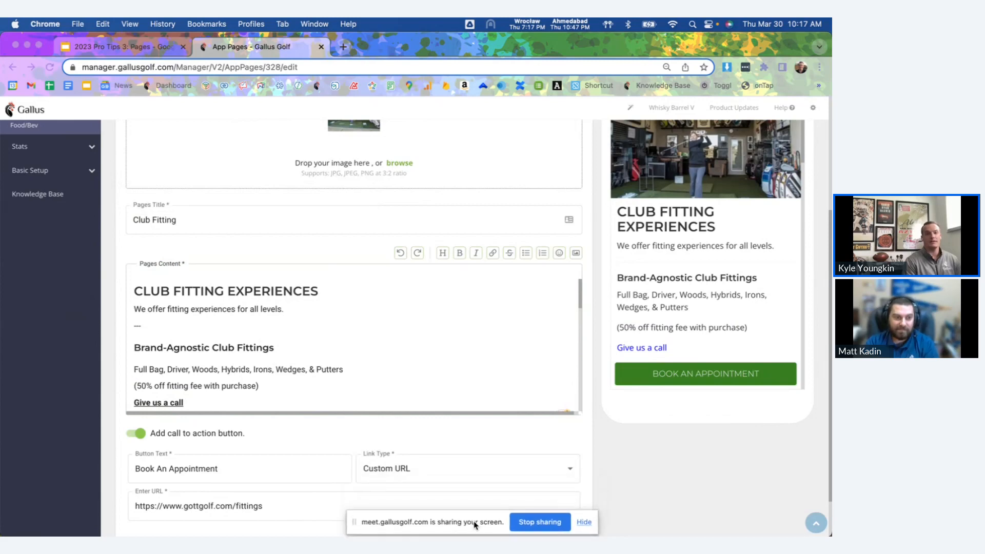
Switch to the "2023 Pro Tips 3: Pages" presentation in Google Slides and select the Examples slide.
left_click(152, 47)
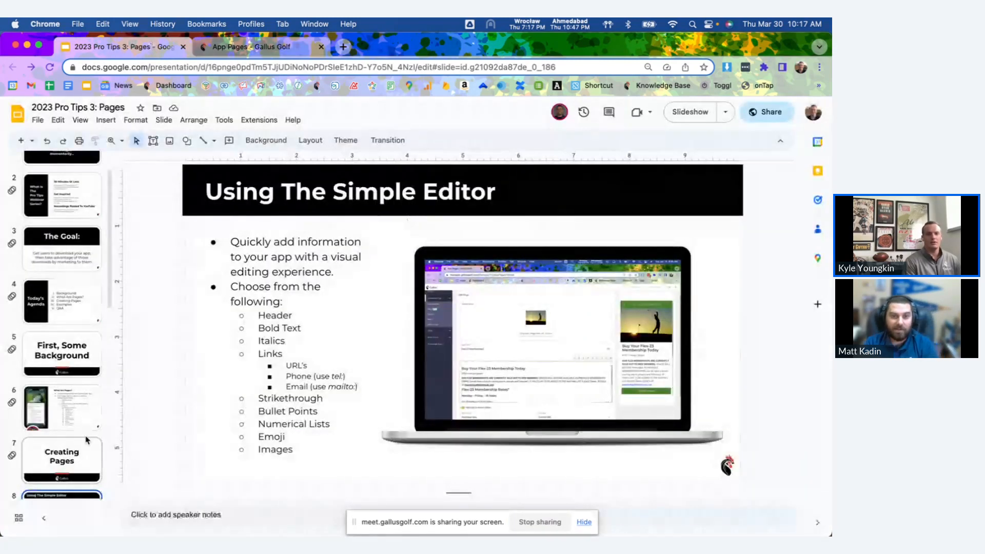
scroll(86, 440, "down", 4)
left_click(64, 379)
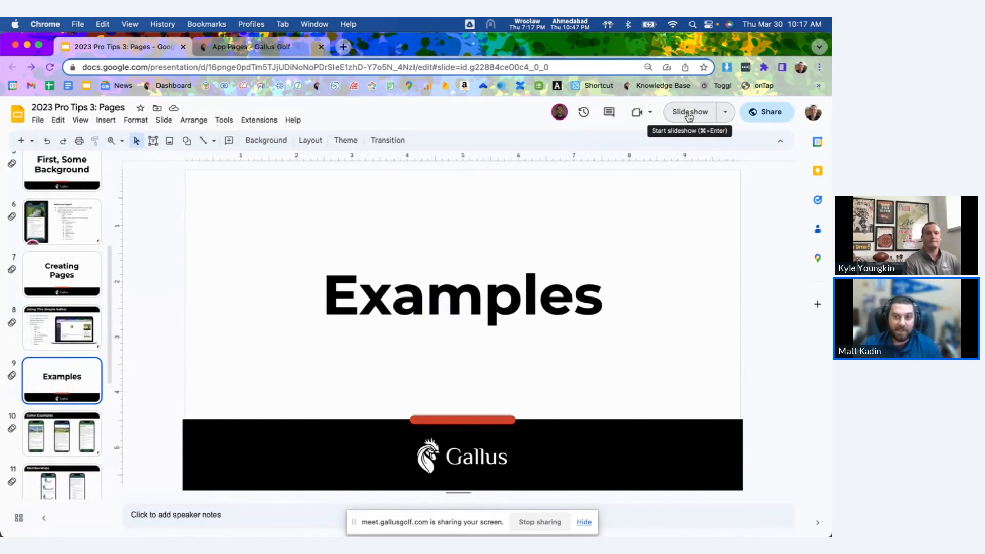
Return to the Club Fitting page in Gallus and examine its header image, text, lists and inline image in the phone preview.
left_click(298, 48)
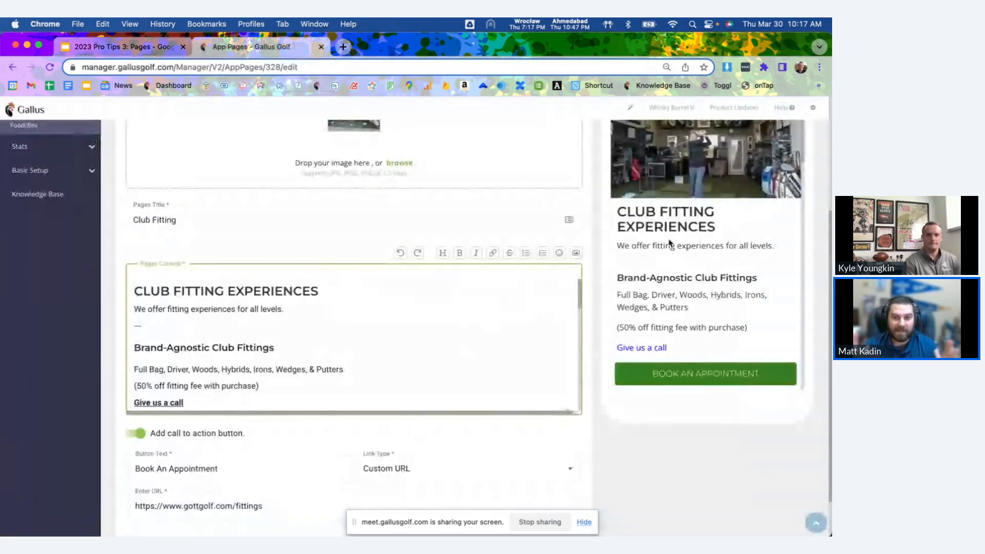
scroll(695, 275, "down", 10)
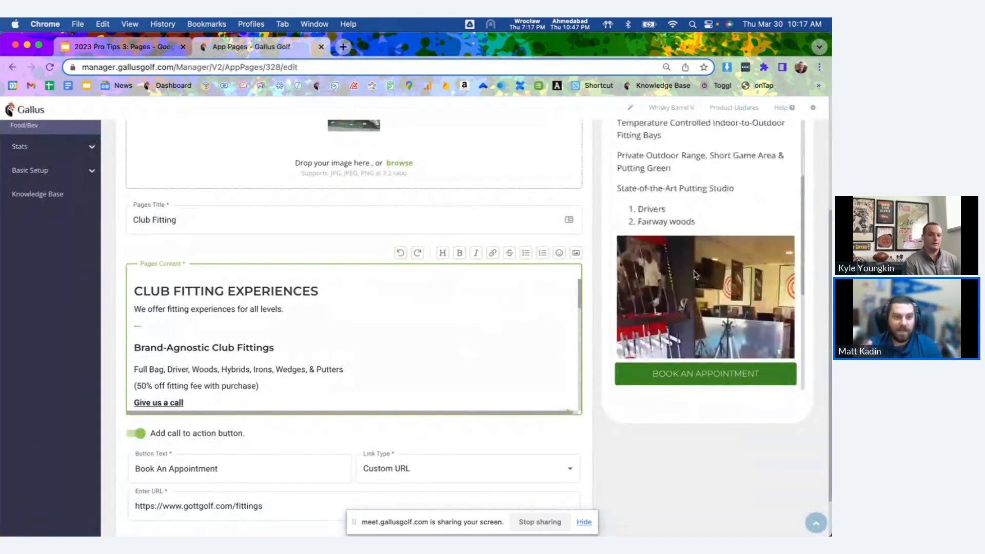
scroll(695, 275, "down", 2)
scroll(695, 275, "down", 1)
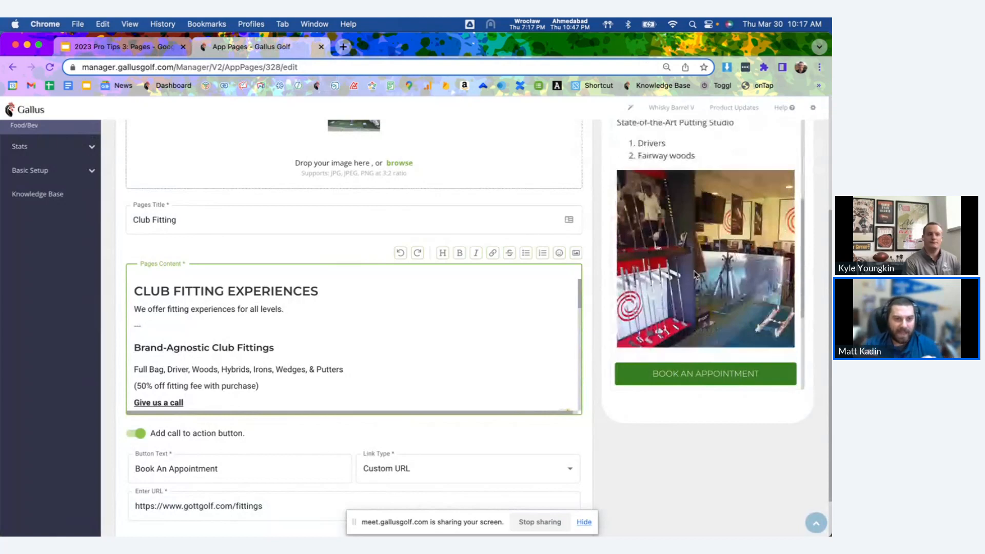
scroll(694, 275, "down", 1)
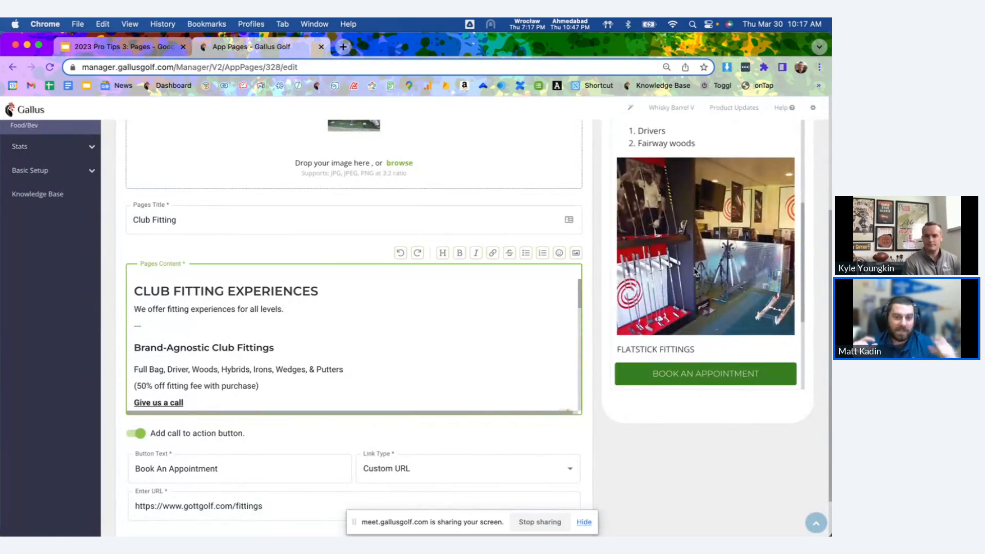
scroll(695, 271, "up", 10)
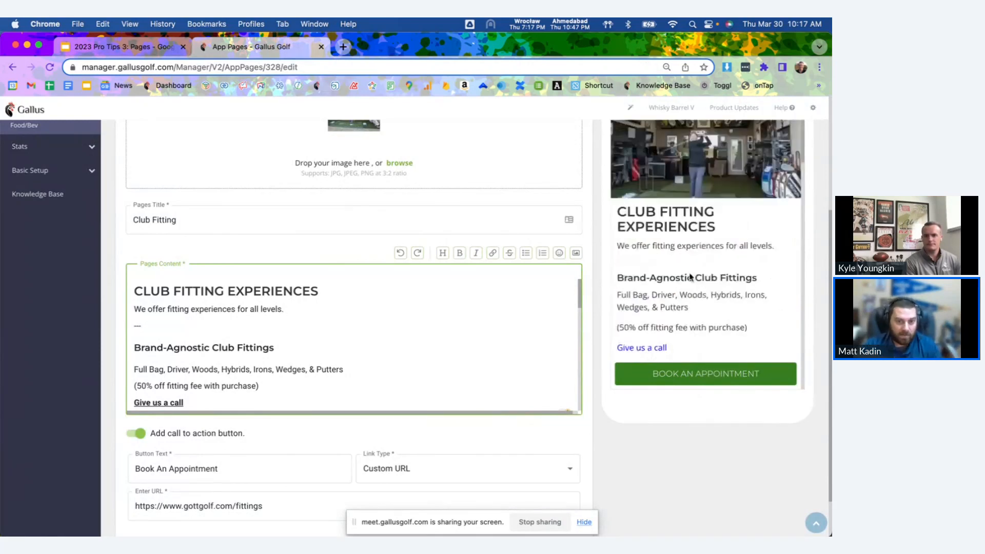
scroll(588, 296, "up", 1)
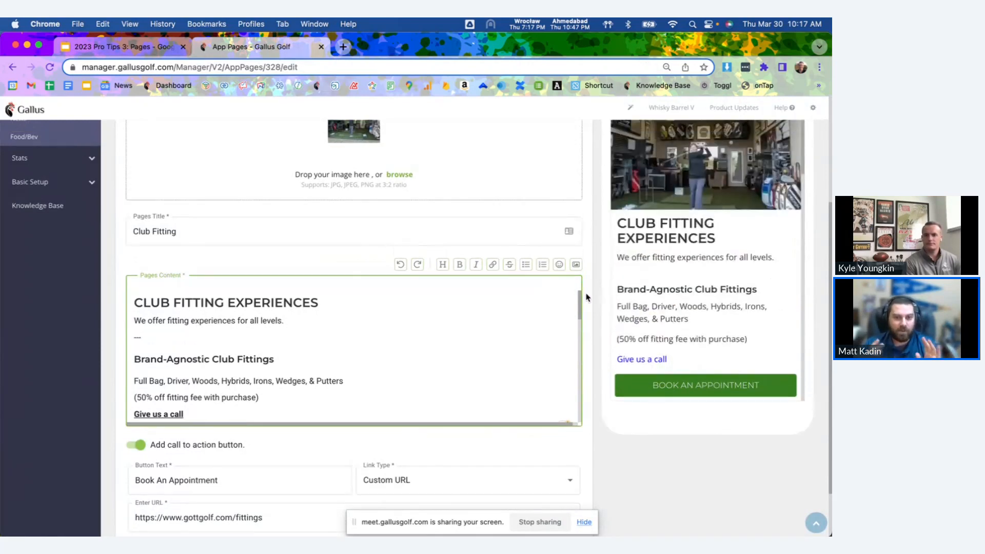
scroll(588, 296, "up", 5)
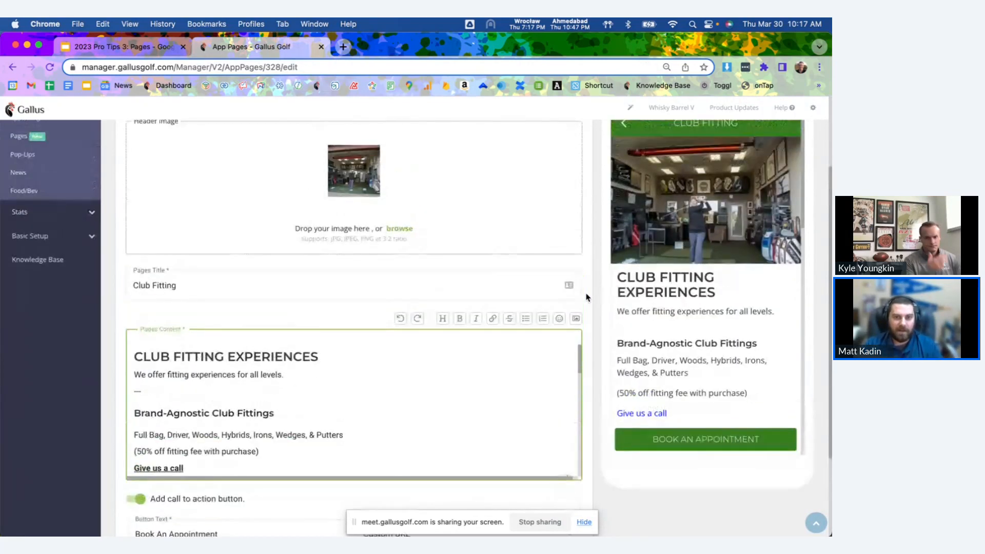
scroll(588, 296, "up", 4)
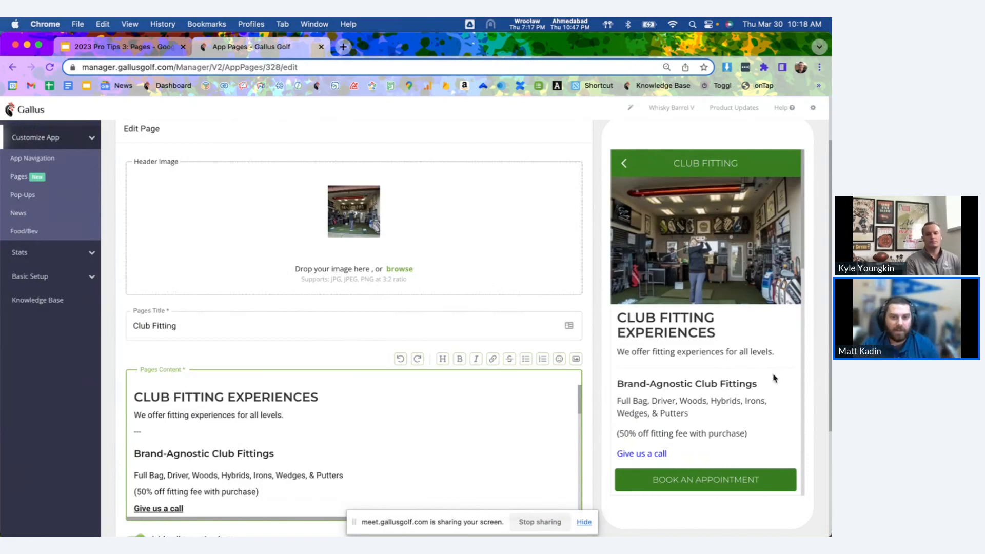
scroll(745, 394, "down", 5)
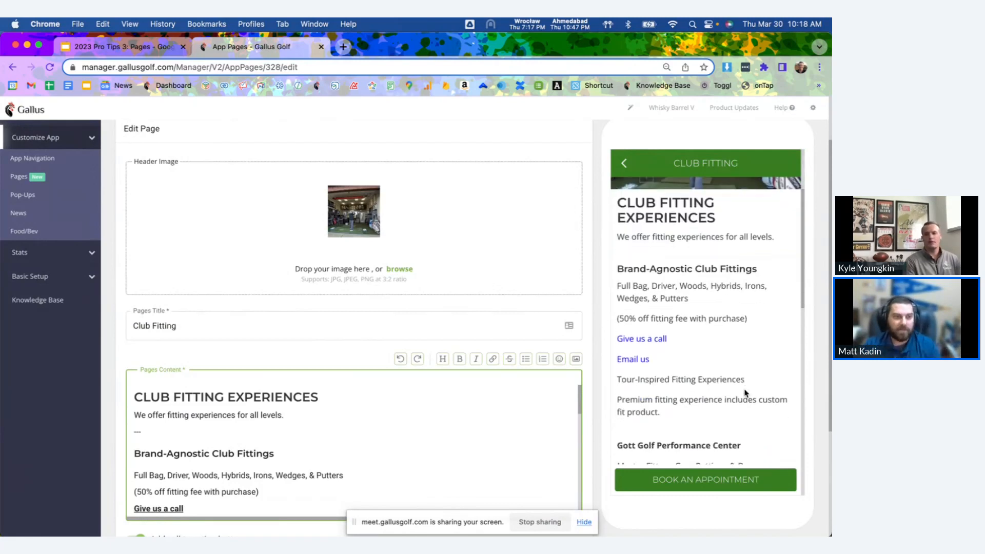
scroll(745, 393, "down", 6)
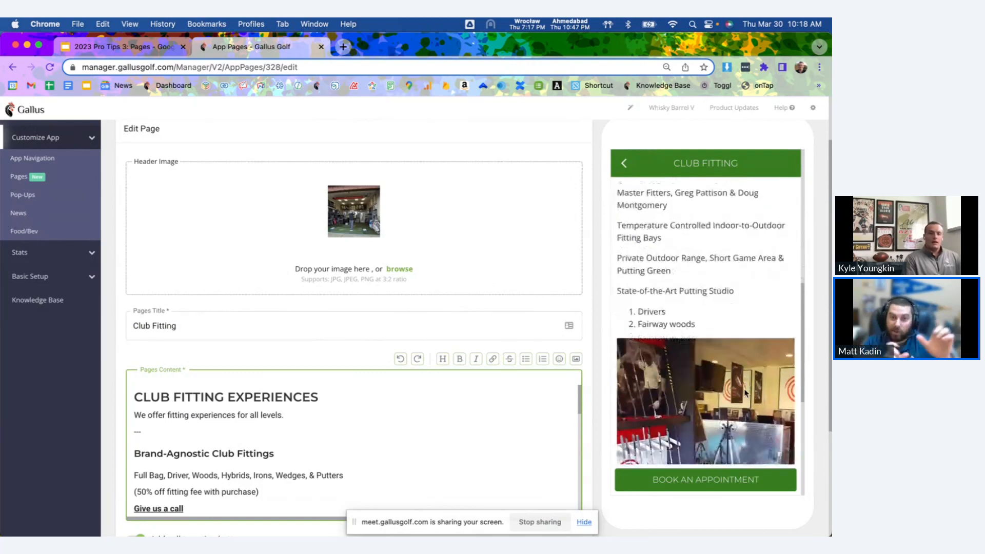
scroll(746, 393, "down", 2)
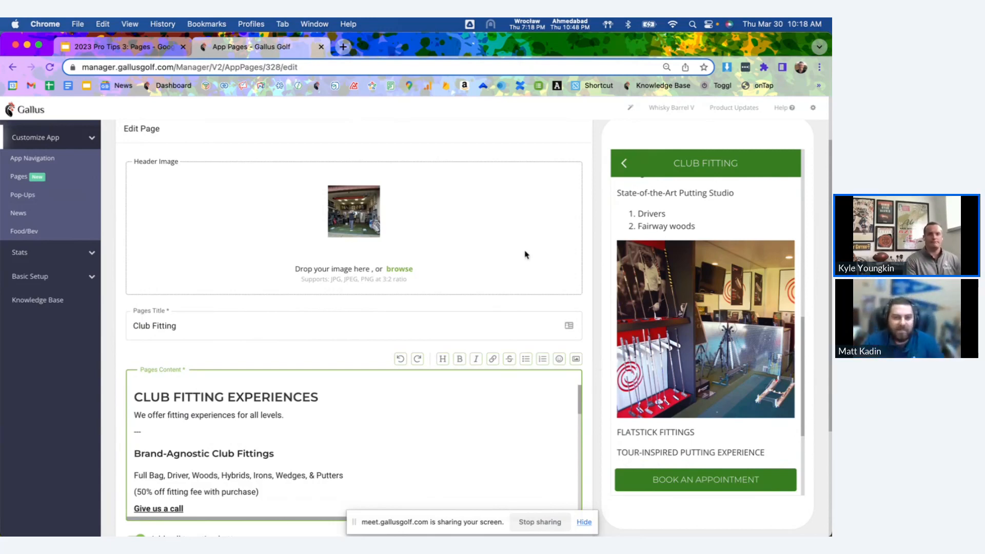
Switch back to the Google Slides presentation, start the slideshow at the Examples slide and advance to "Some Examples".
left_click(156, 49)
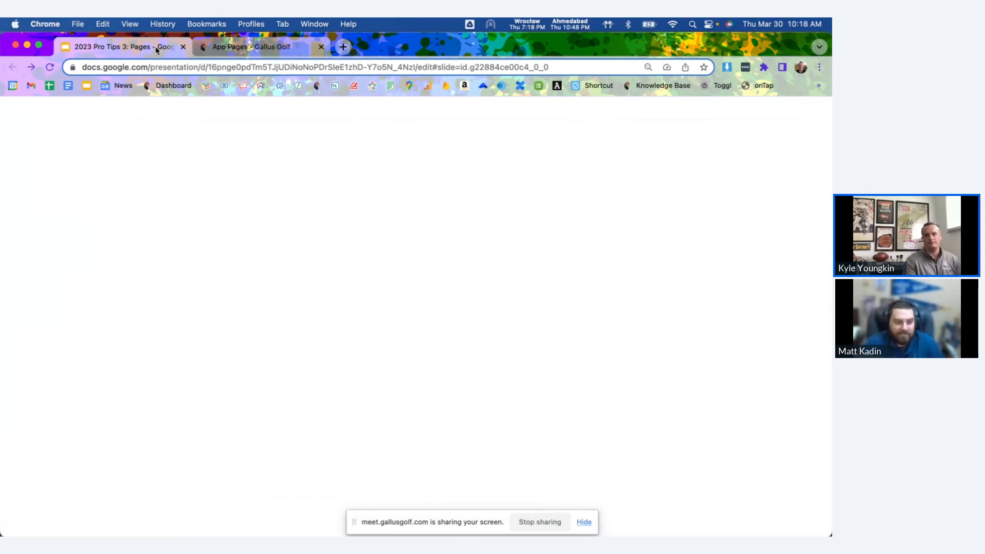
left_click(688, 110)
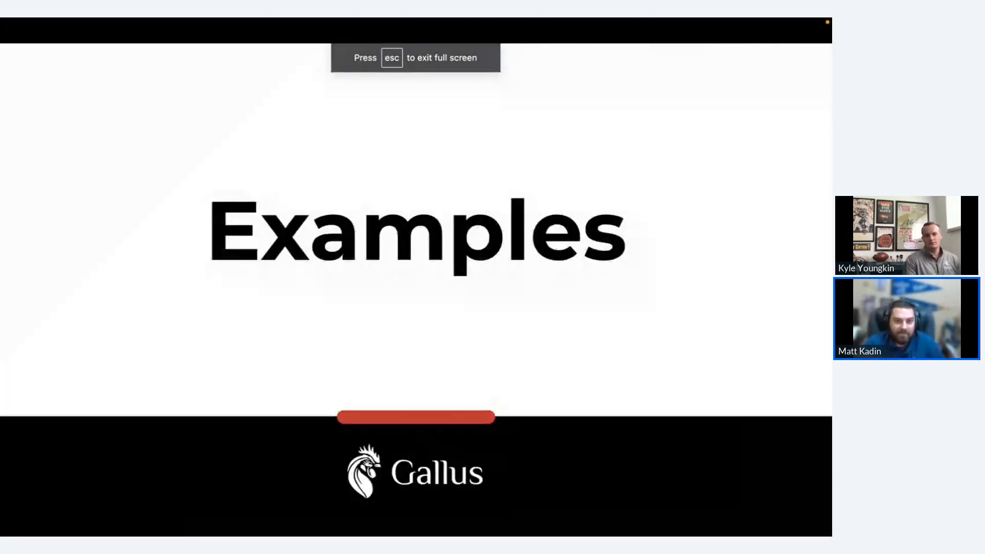
left_click(224, 281)
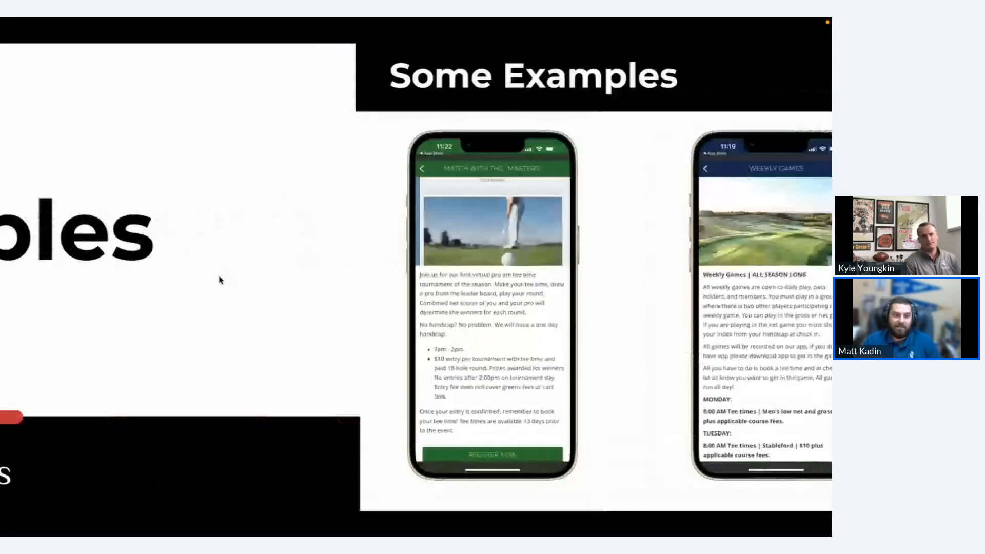